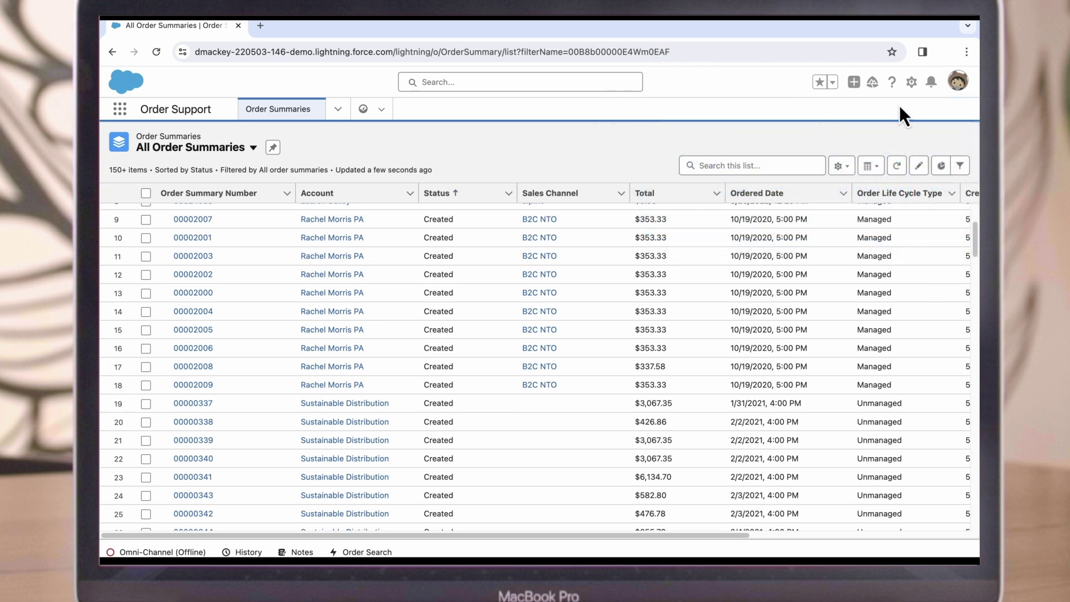
Find Report Types in Setup via Quick Find 'repo' and begin a new custom report type.
click(912, 85)
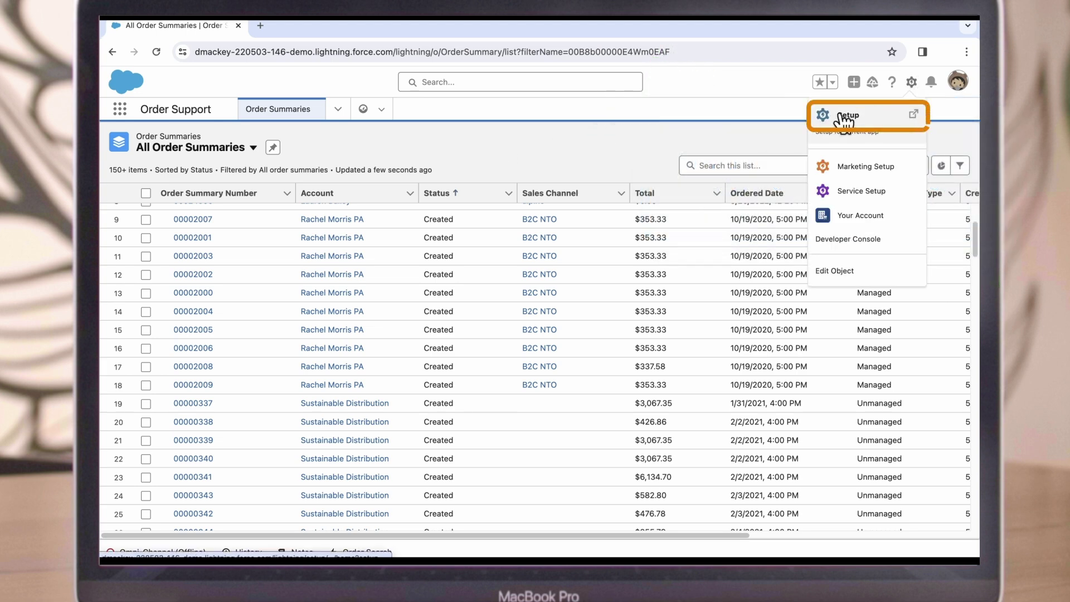
click(874, 118)
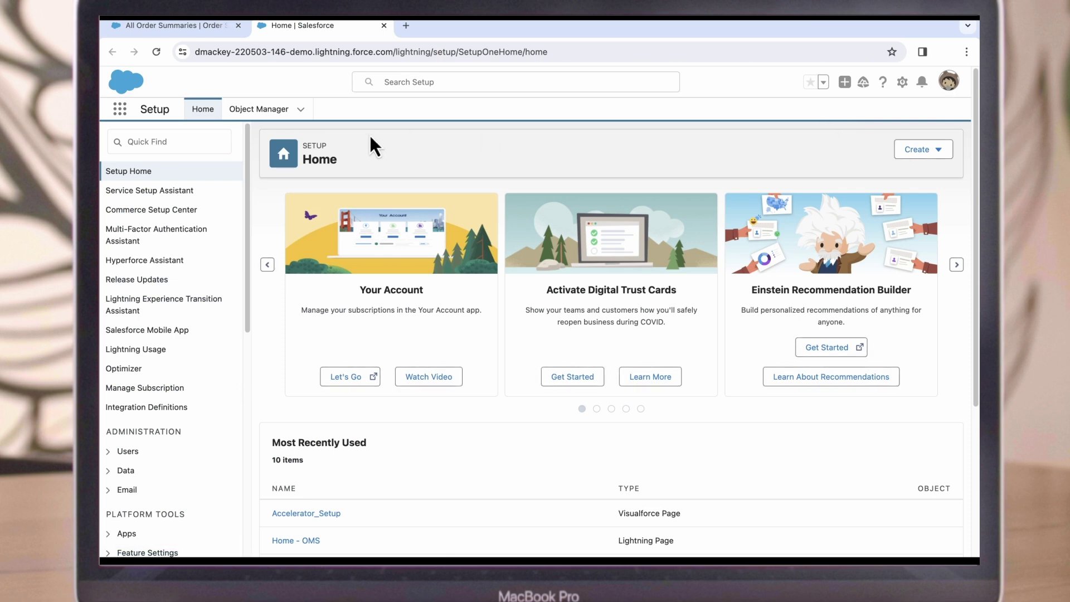
click(198, 143)
text(r)
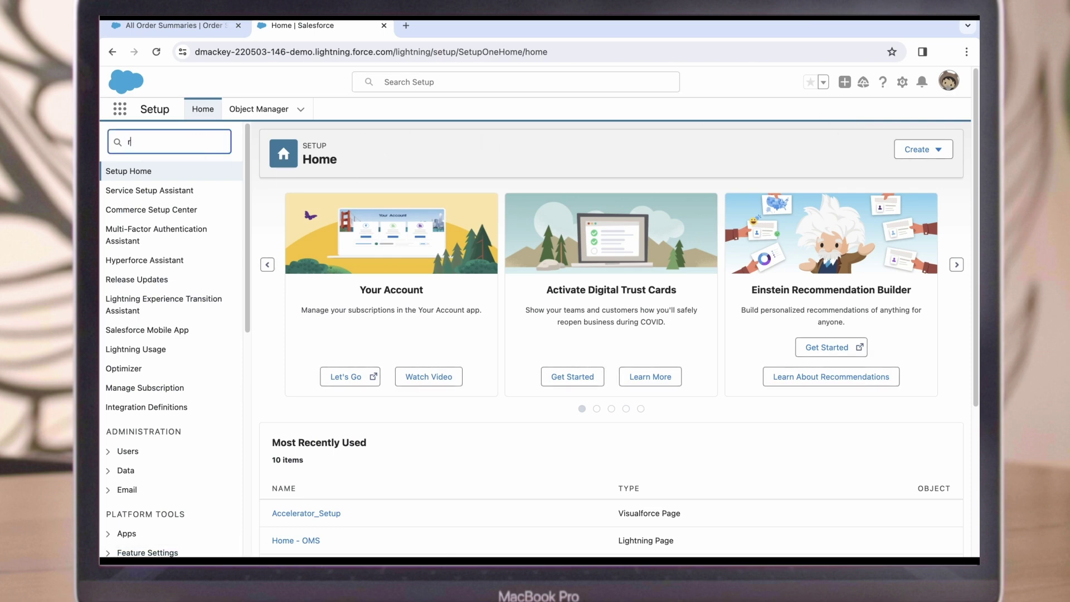
text(epo)
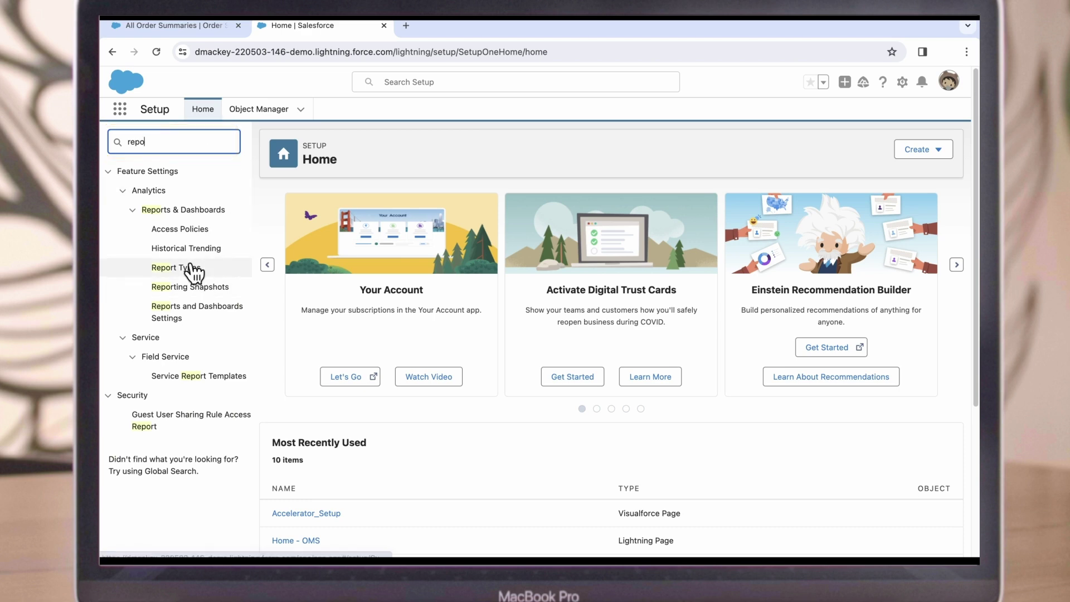
click(193, 270)
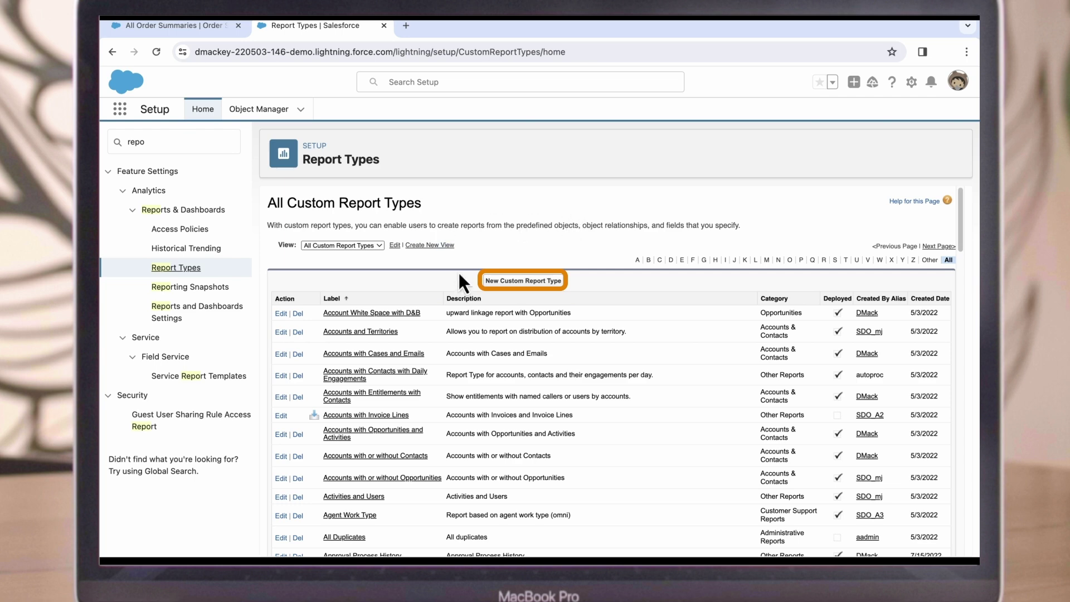
click(499, 282)
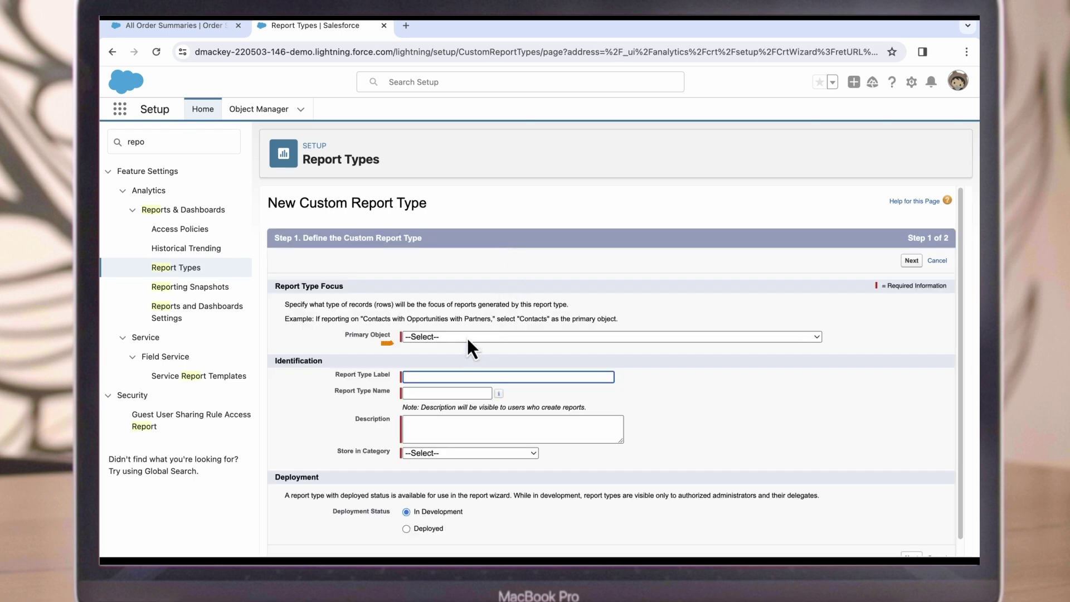
Choose Order Summaries as primary object and label it 'Order Summaries with Order Summary Changes'.
click(467, 334)
scroll(490, 375, down, 10)
scroll(490, 376, down, 20)
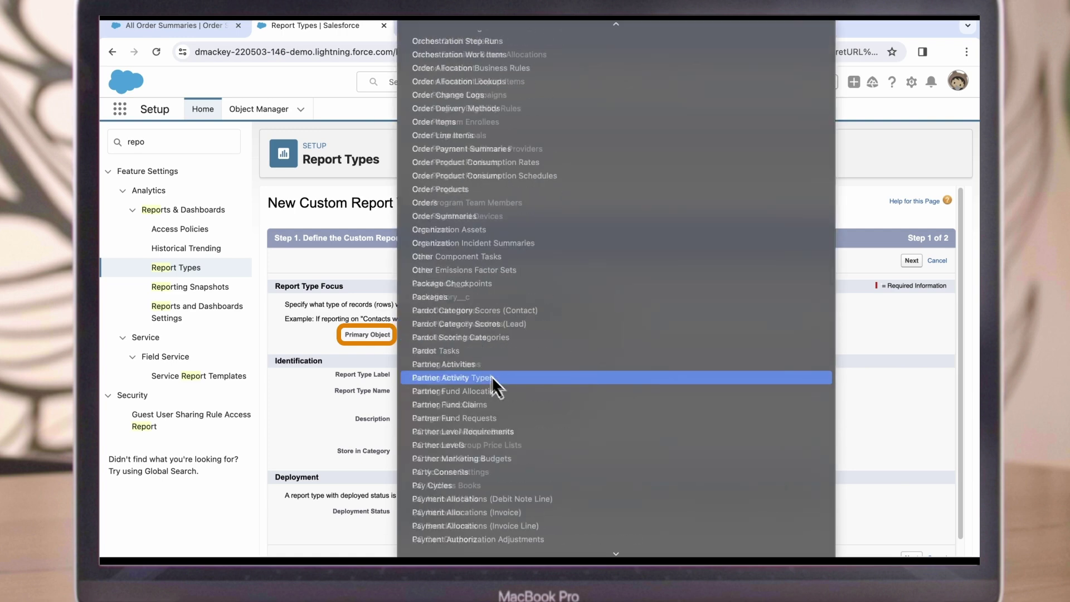
click(457, 219)
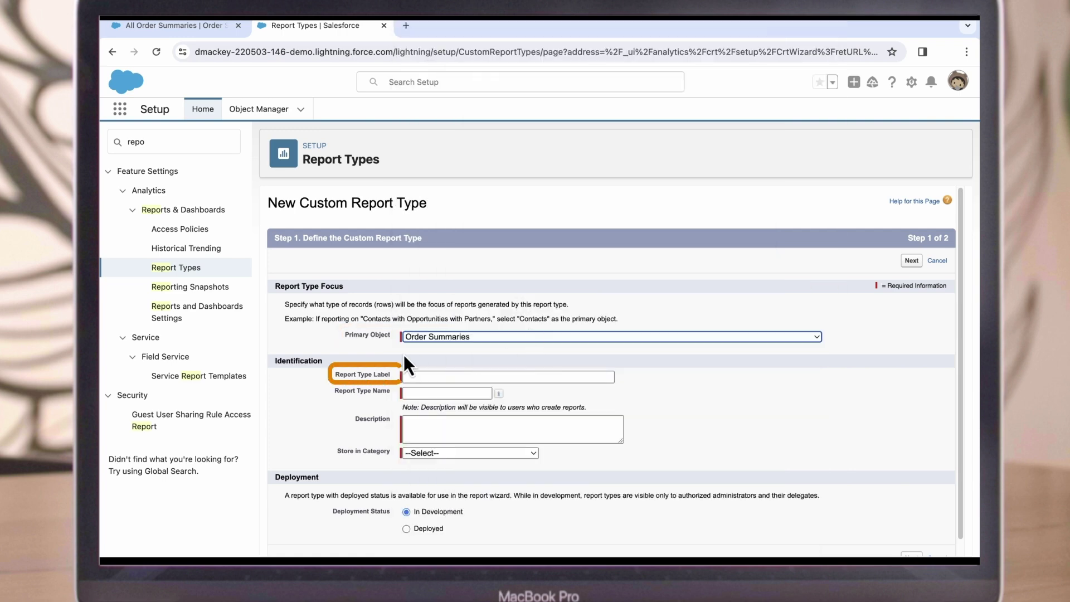
click(430, 375)
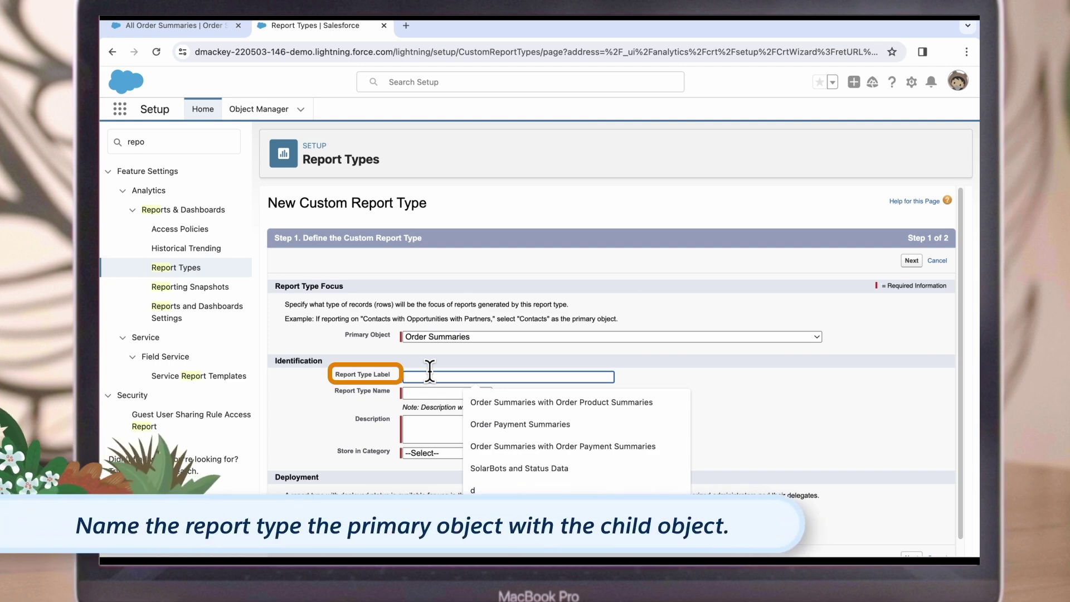
text(O)
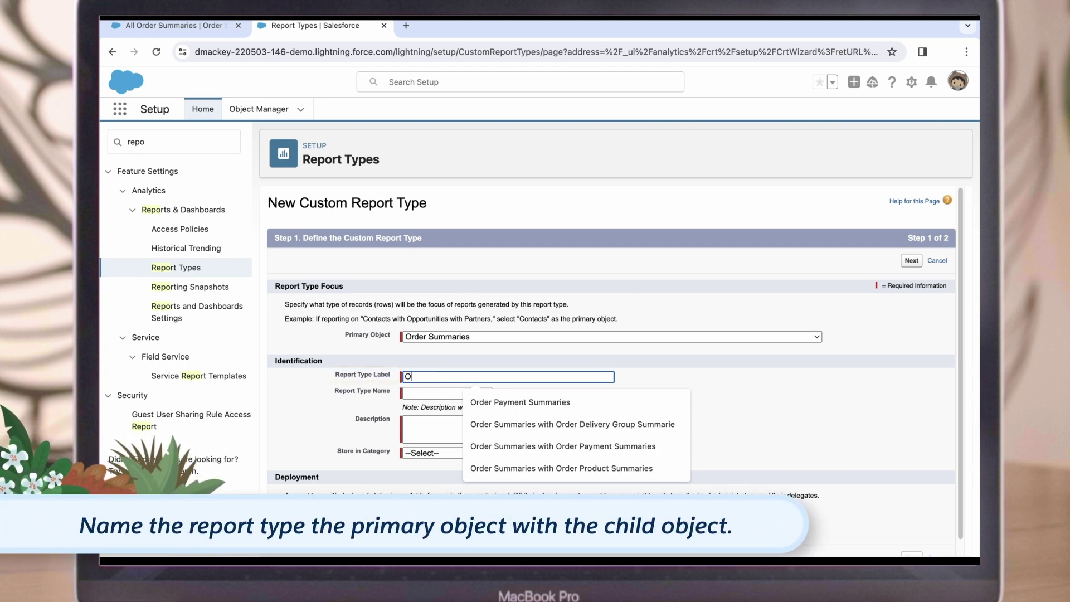
text(rder Summa)
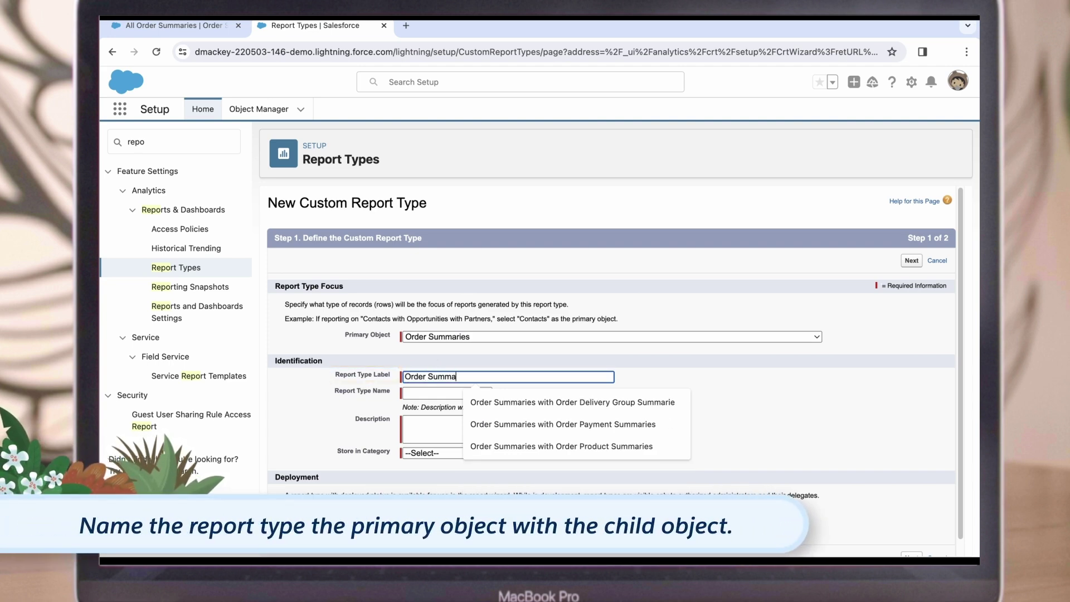
text(ries)
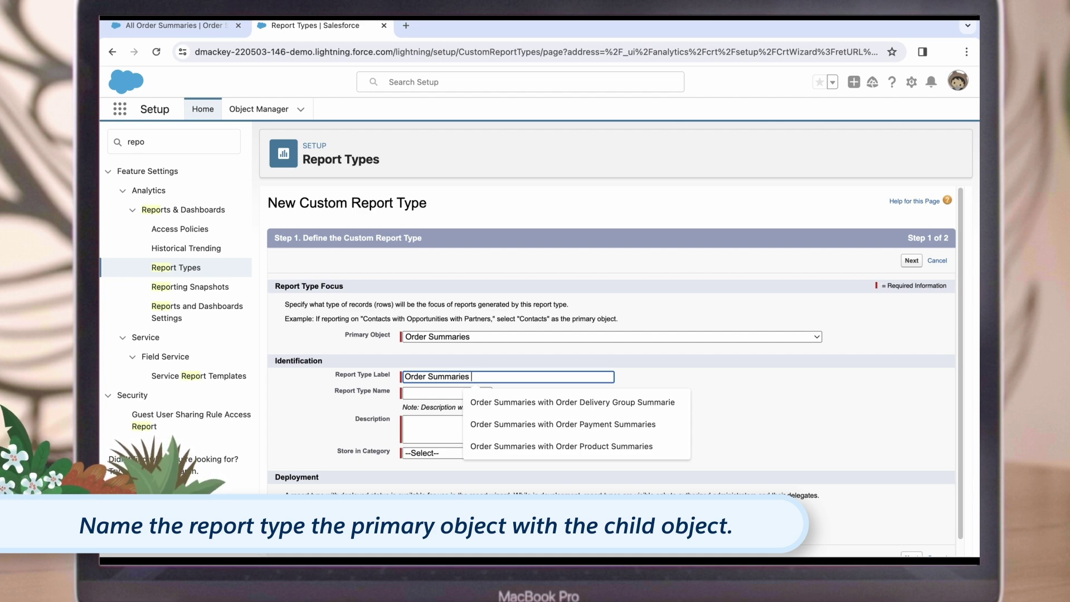
text( with Order Su)
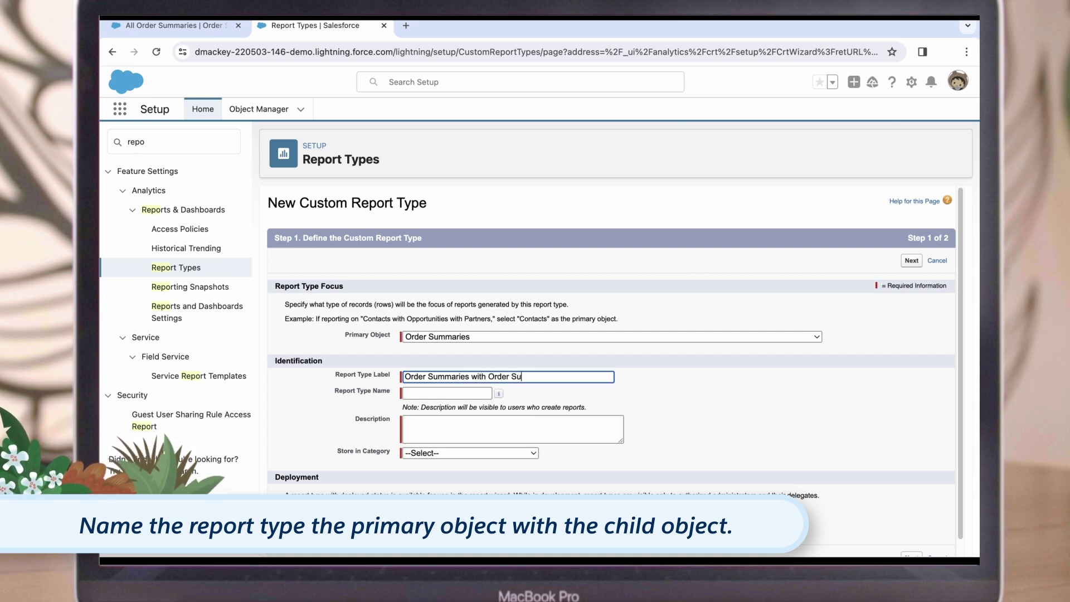
text(mmary Changes)
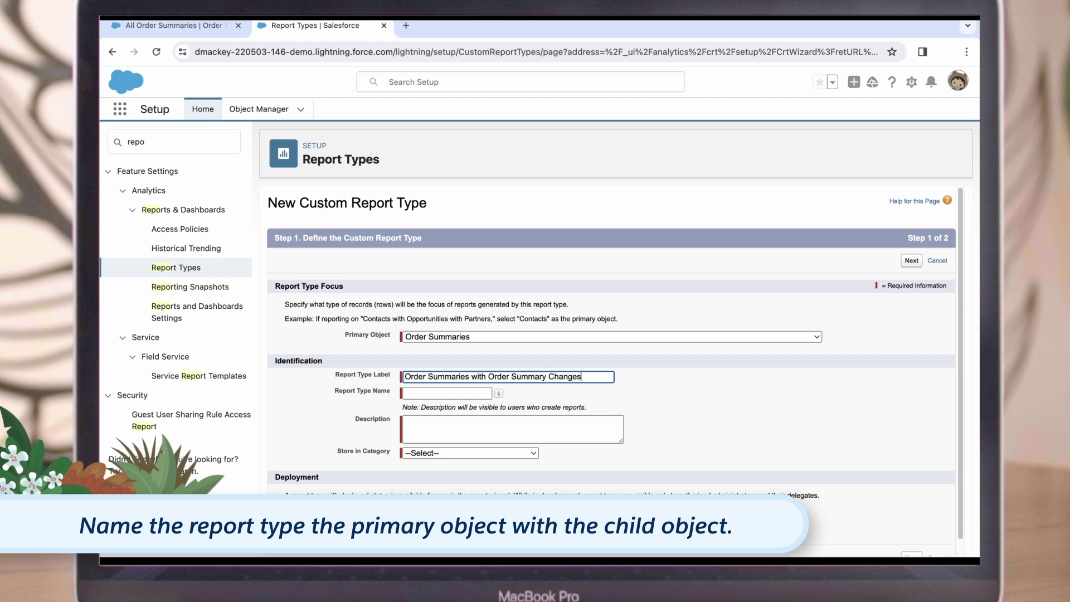
click(677, 403)
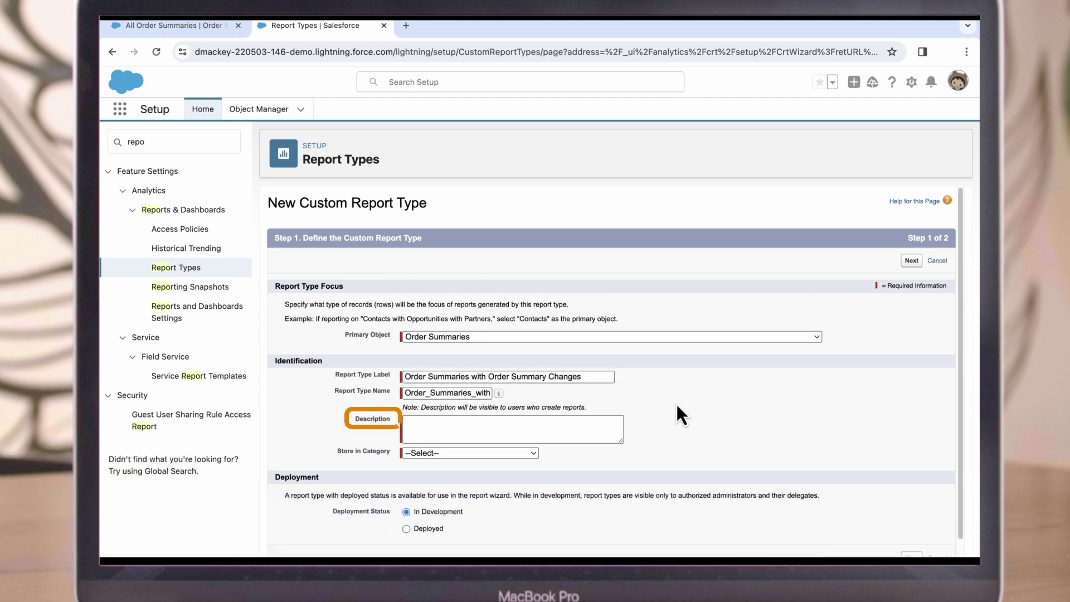
Add a description, file it under Contracts and Orders, mark it Deployed and continue.
click(525, 428)
text(Showing order summaries with)
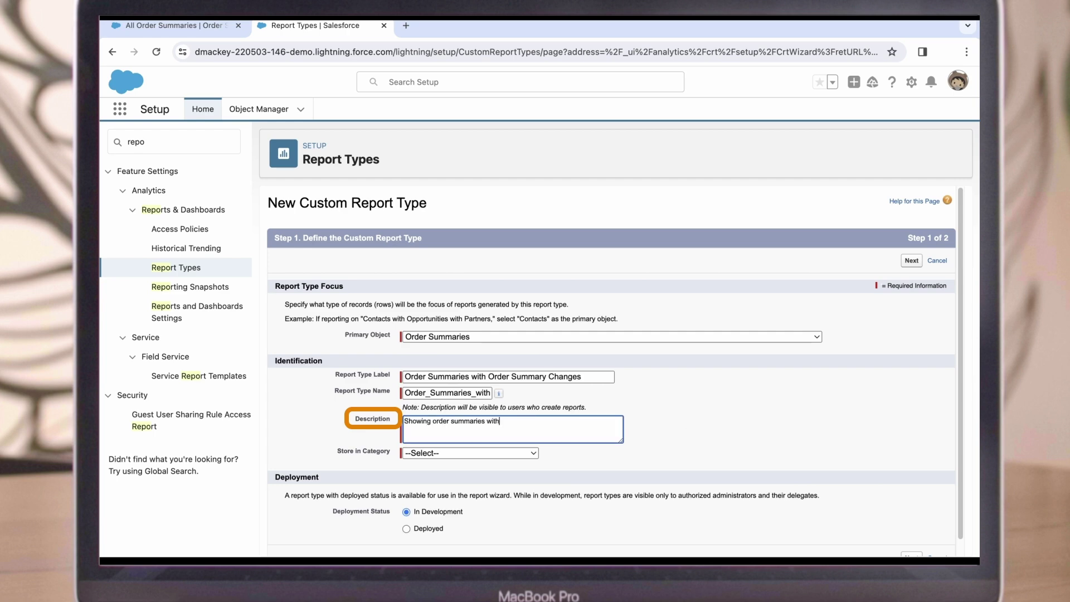
key(BackSpace)
key(BackSpace)
text(nges)
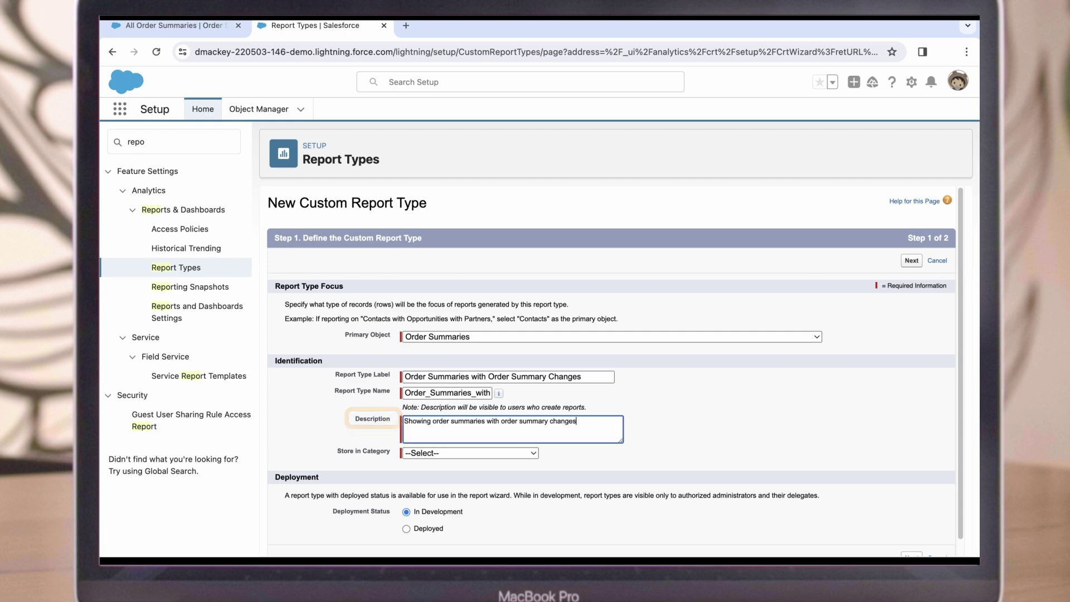
click(504, 456)
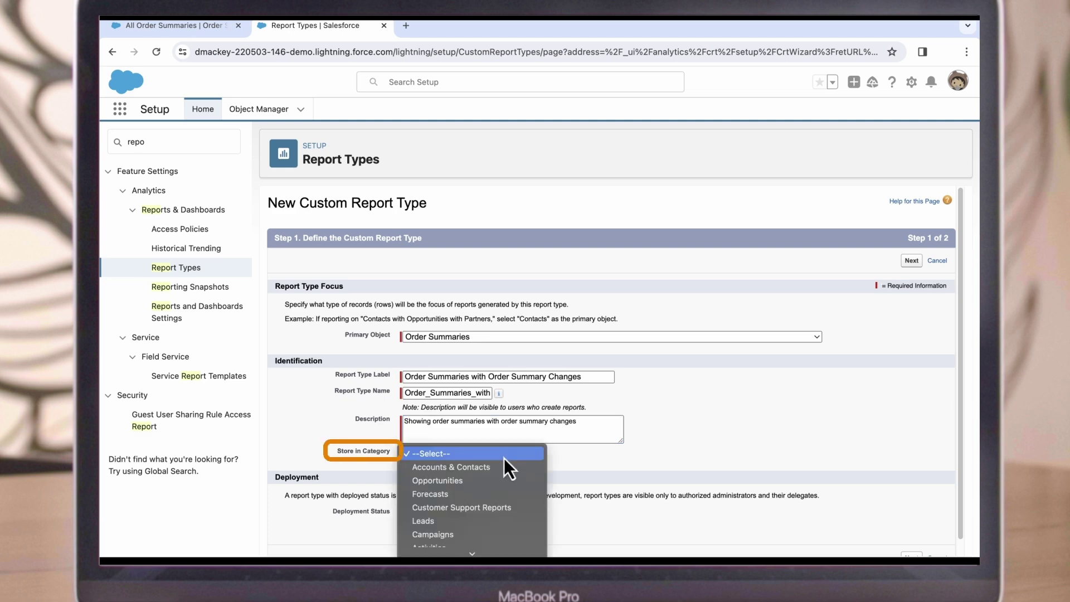
scroll(507, 506, down, 5)
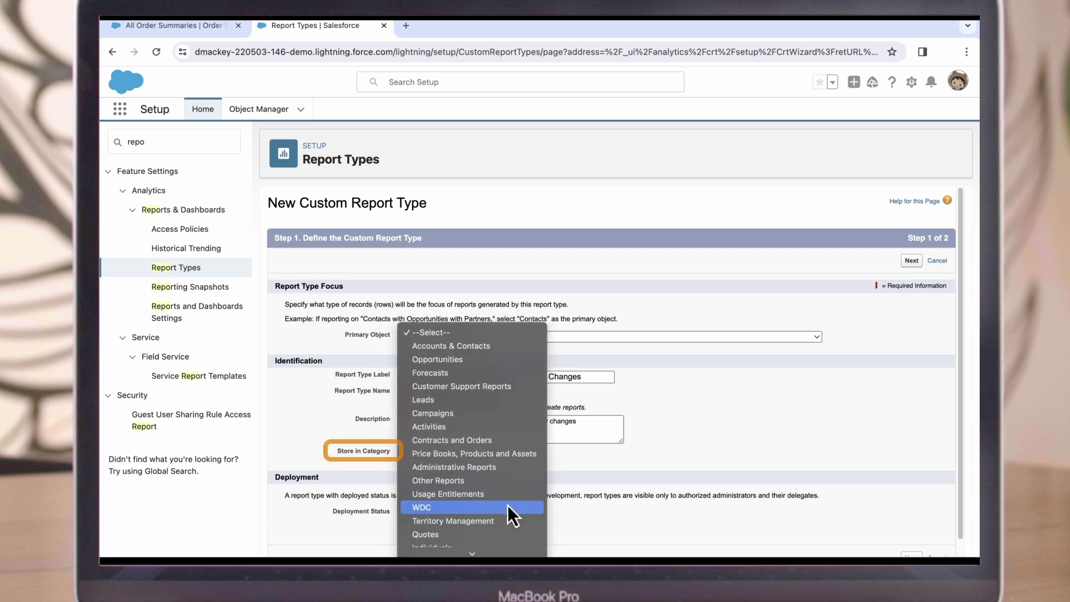
click(472, 440)
click(706, 423)
scroll(705, 425, down, 2)
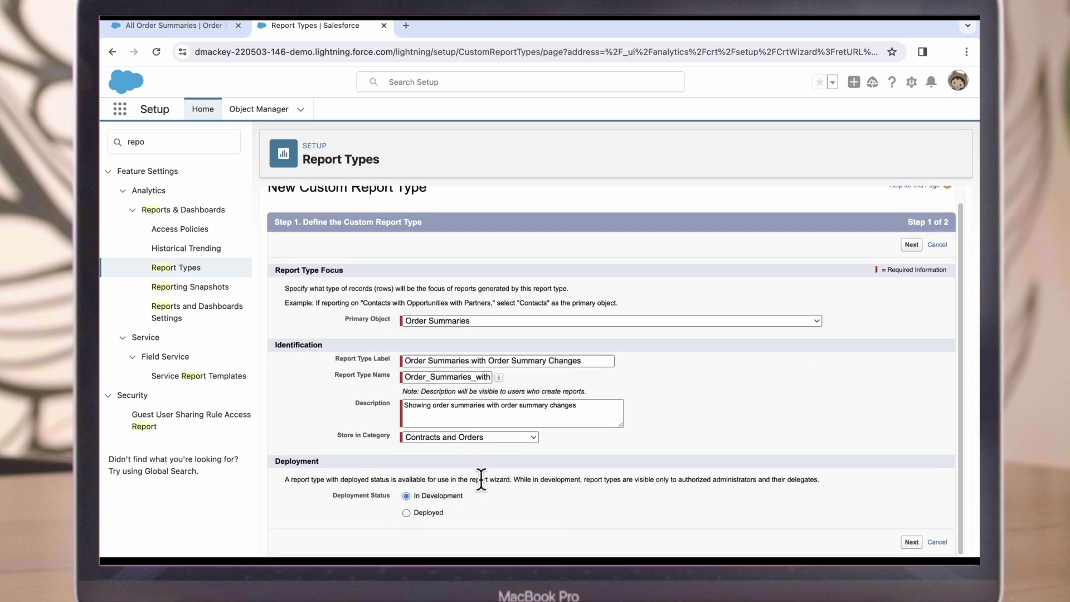
click(405, 513)
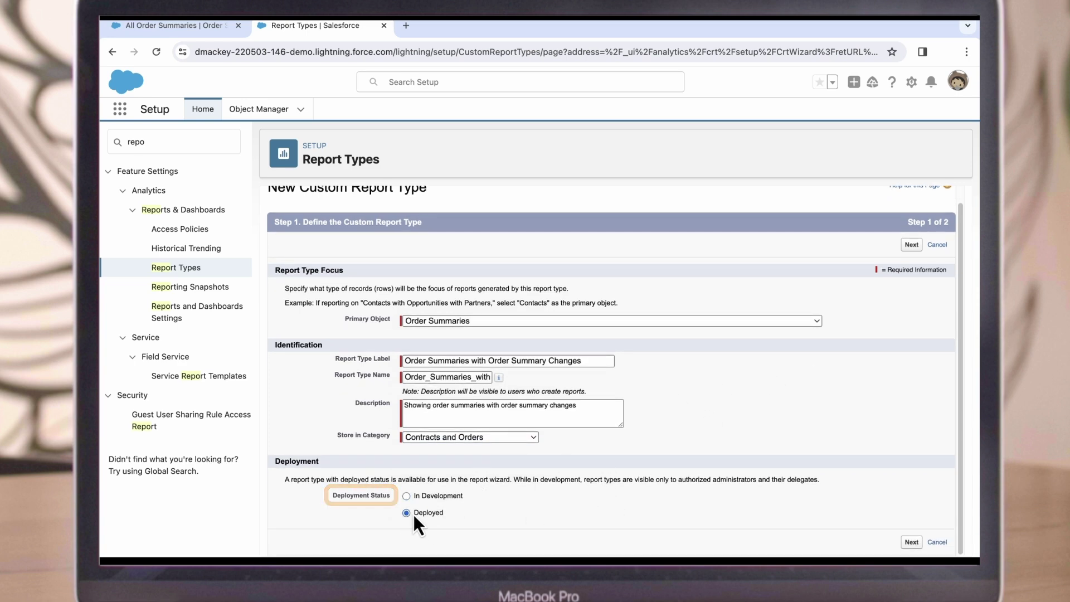
scroll(714, 492, up, 2)
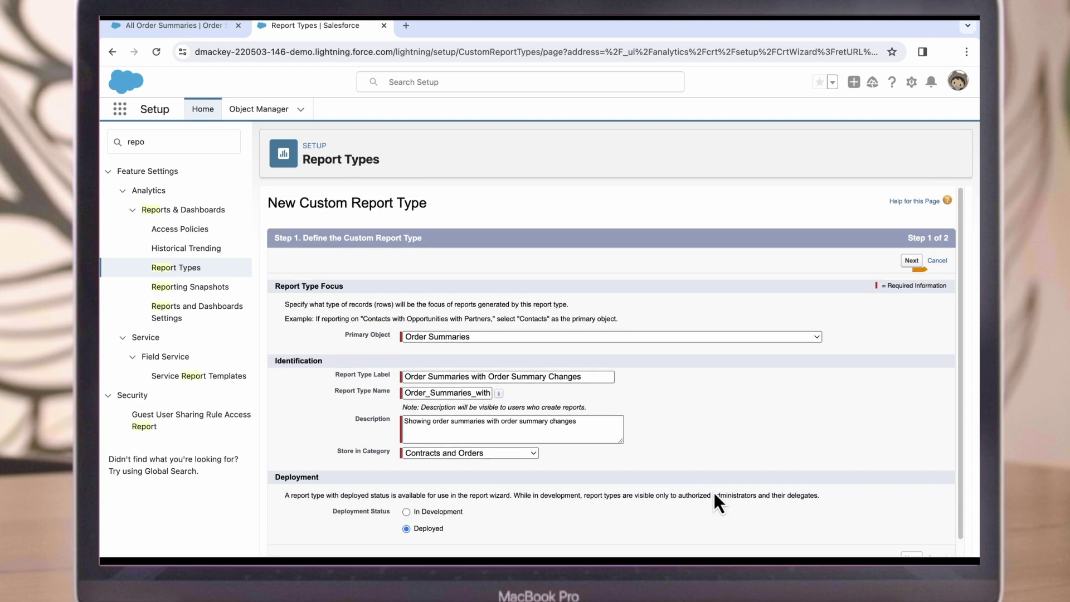
click(912, 260)
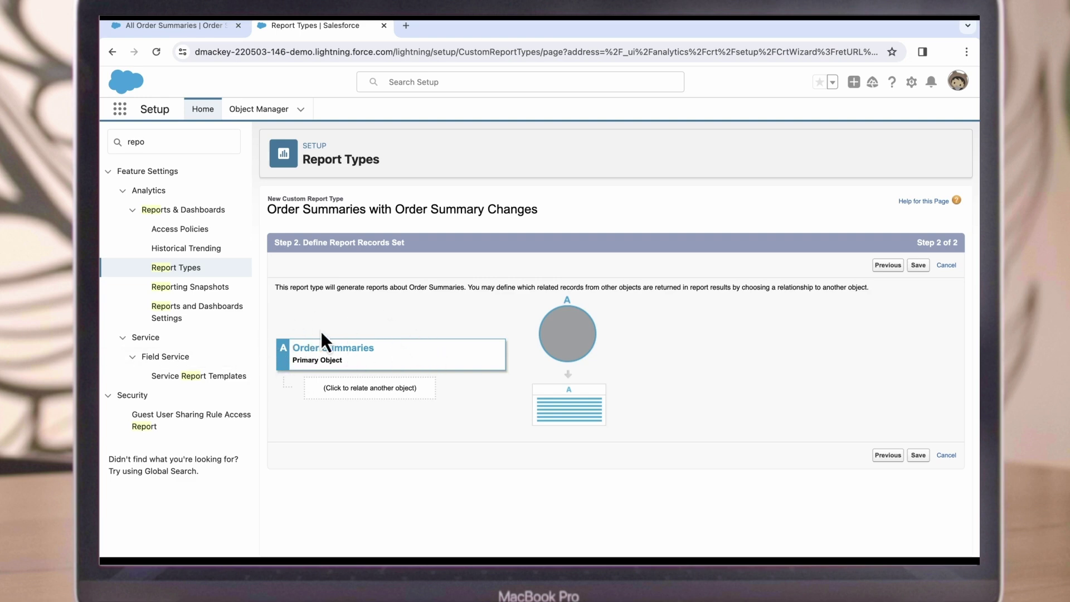
Relate Order Product Summary Changes as object B and save the custom report type.
click(379, 390)
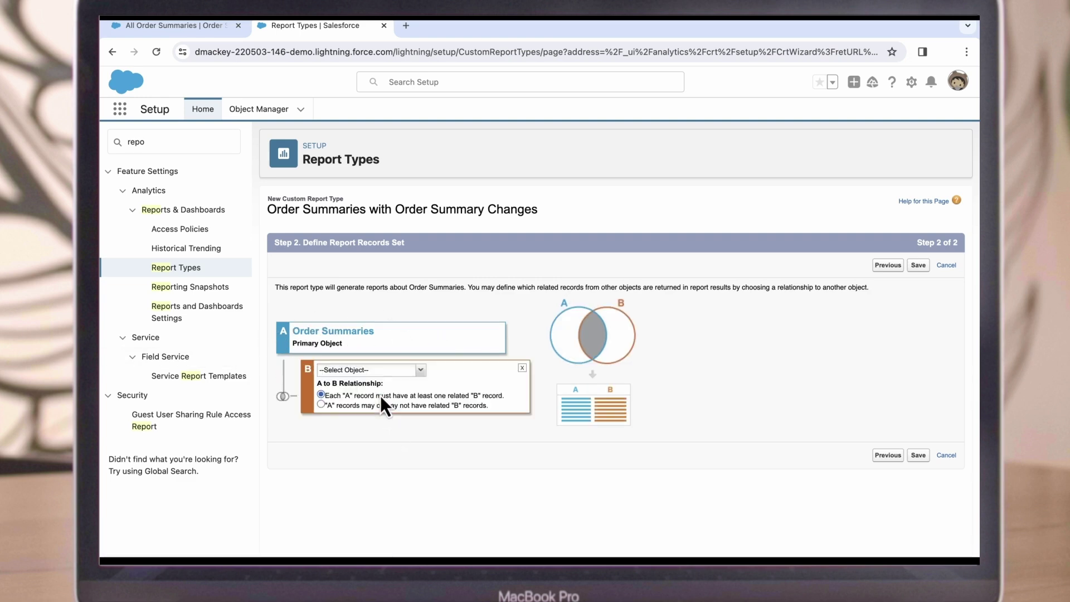
click(421, 370)
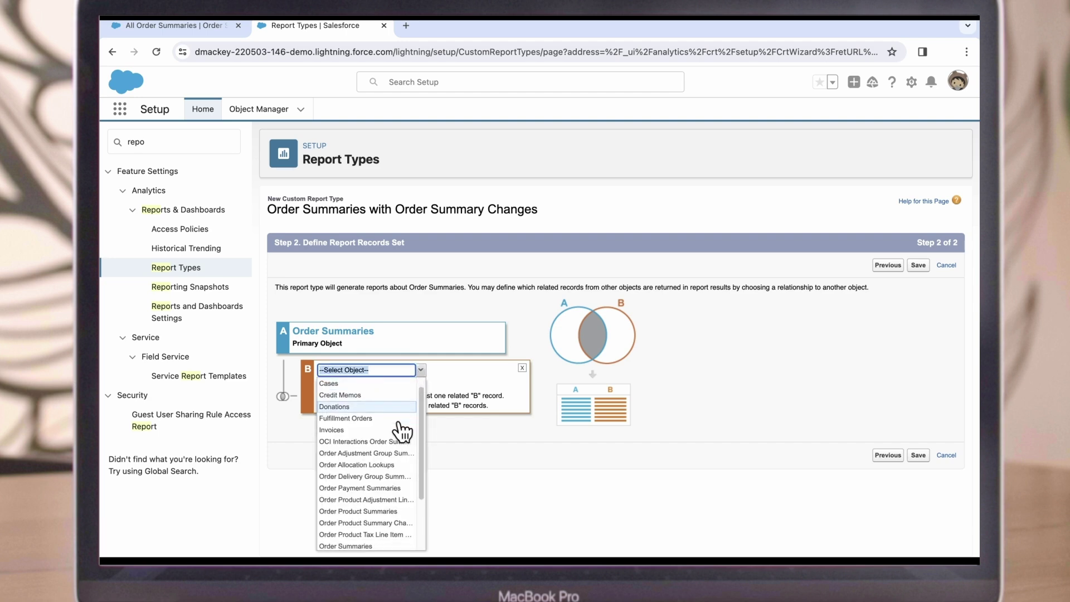
scroll(399, 423, down, 2)
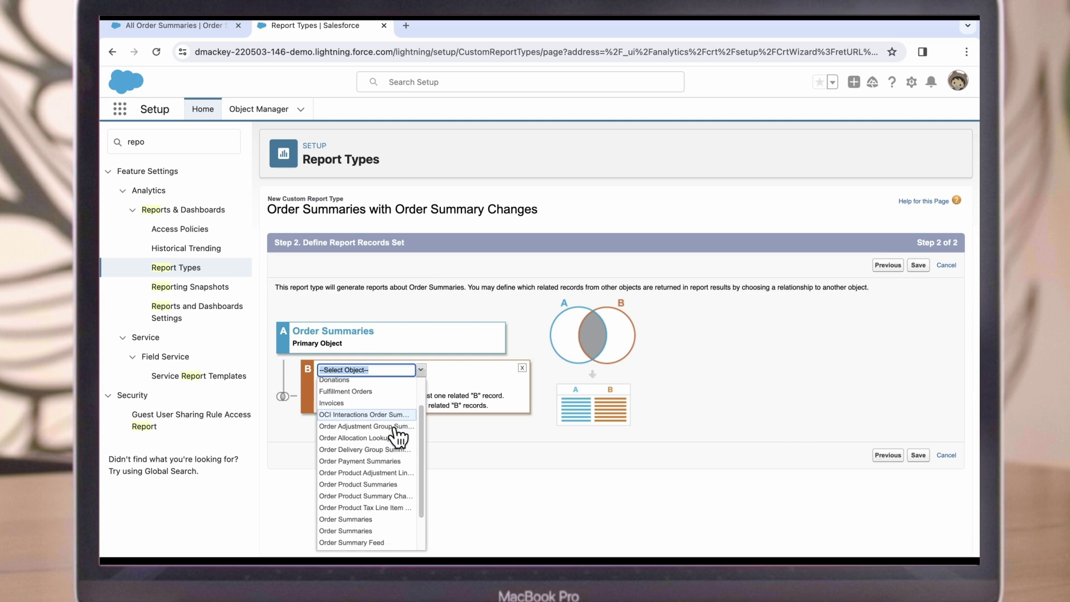
scroll(398, 434, down, 3)
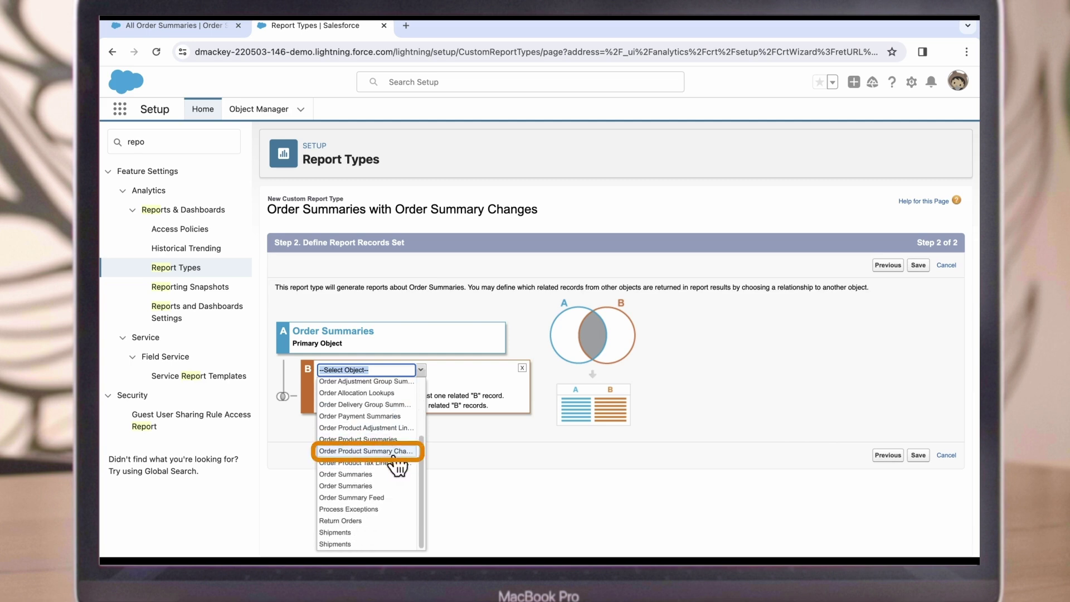
click(394, 452)
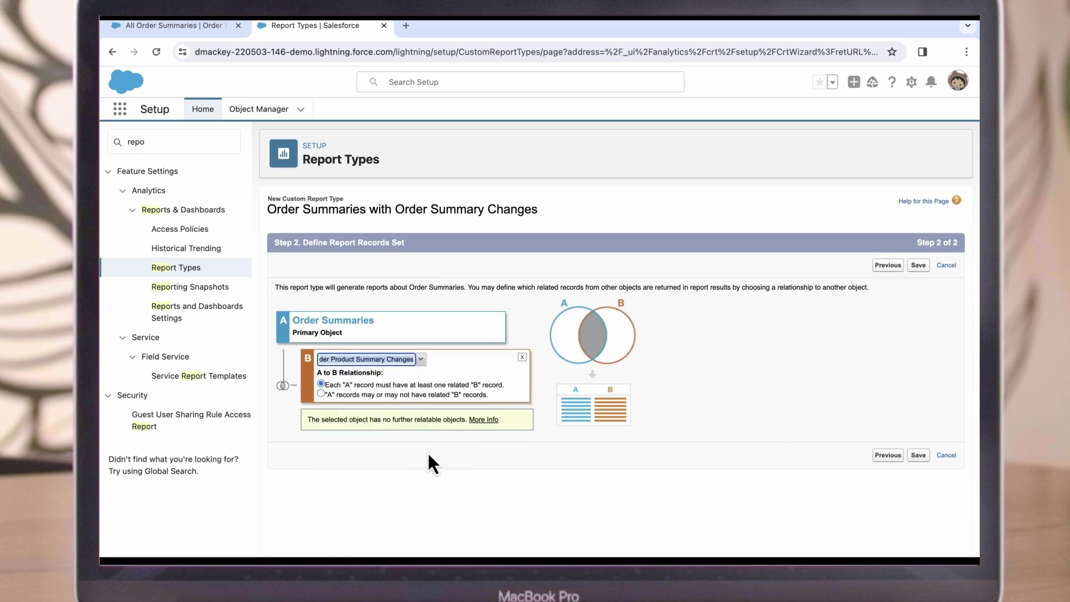
click(426, 451)
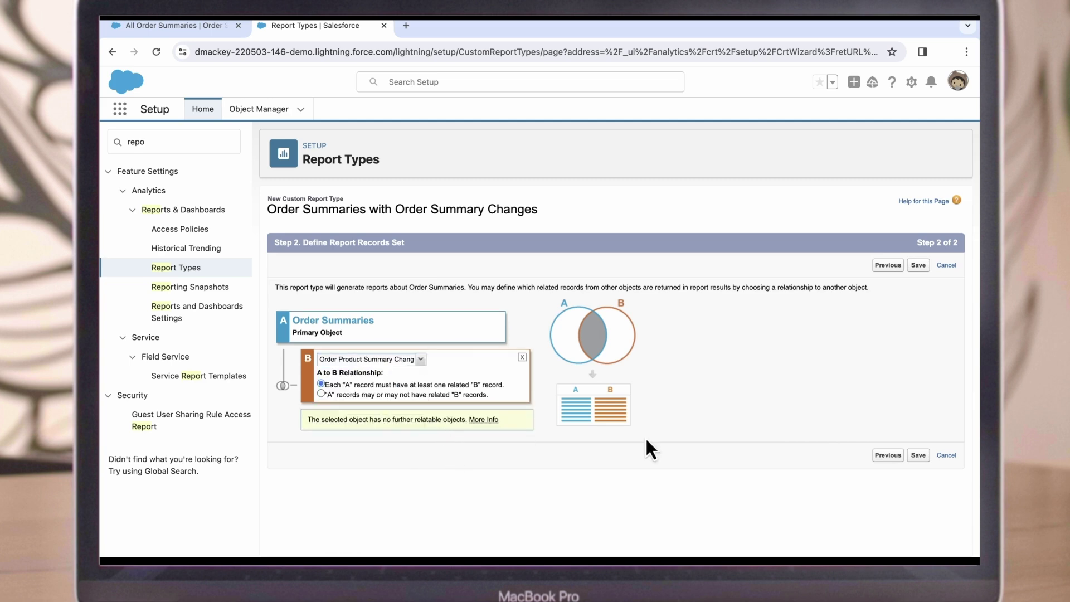
click(917, 456)
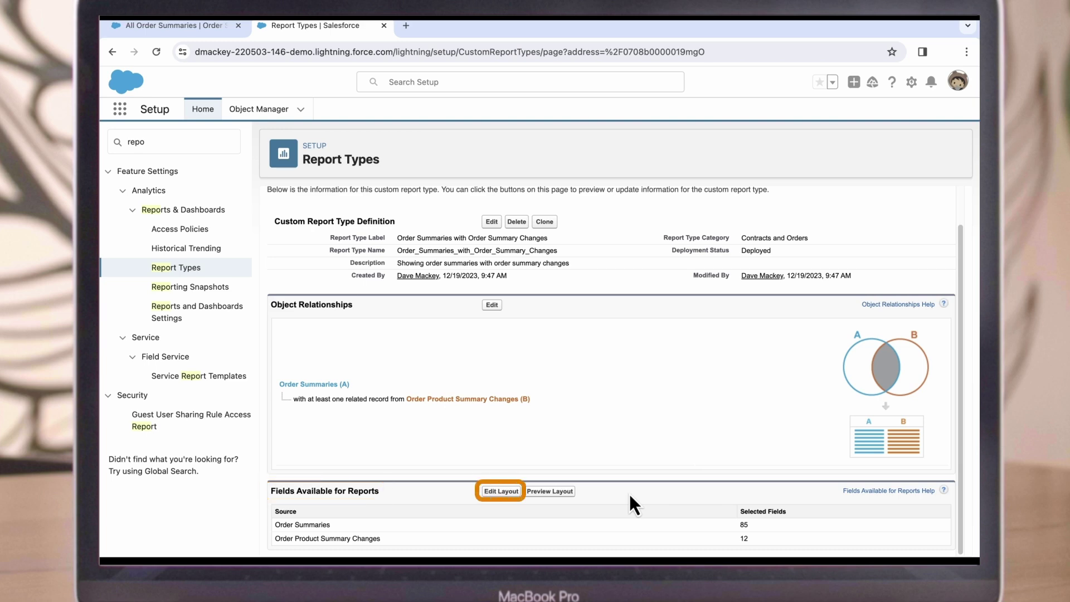
click(500, 491)
In the Order Product Summary Changes fields, add Order Product Summary's Name via lookup.
scroll(629, 395, down, 3)
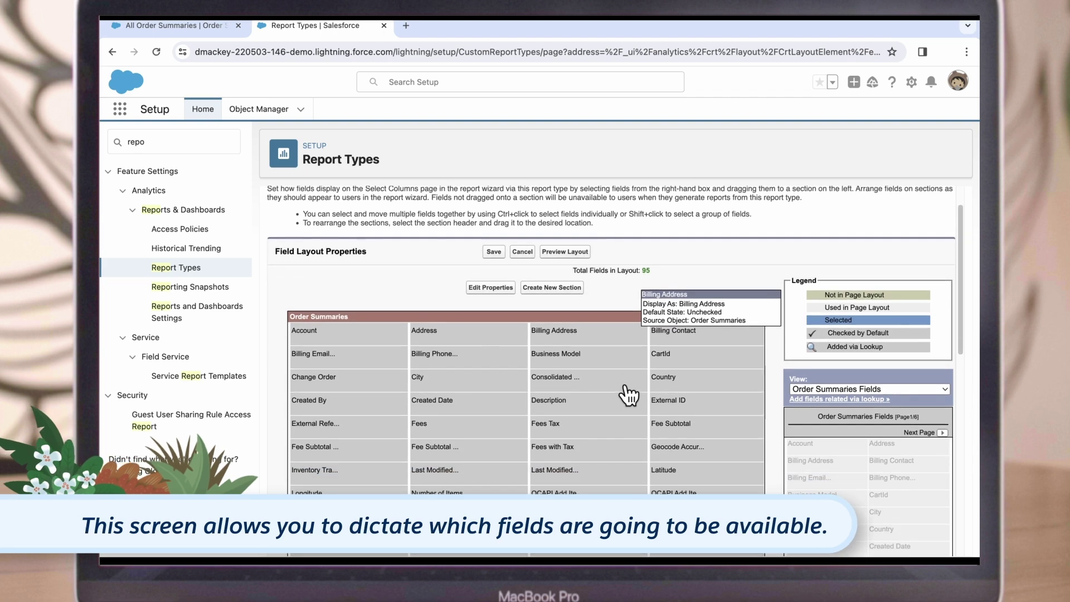
scroll(628, 396, down, 5)
scroll(629, 396, up, 8)
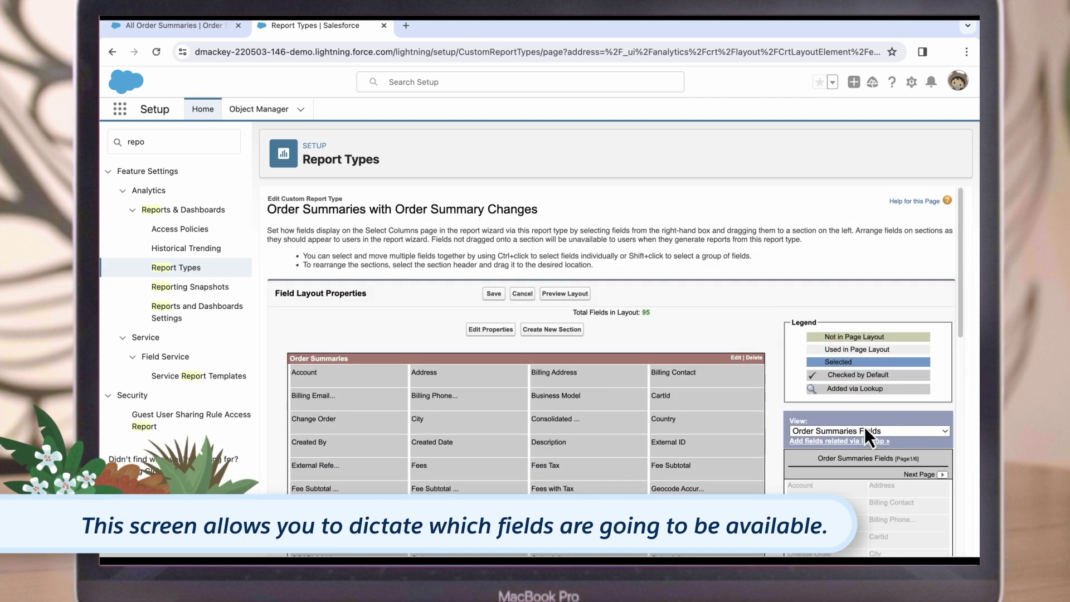
click(826, 431)
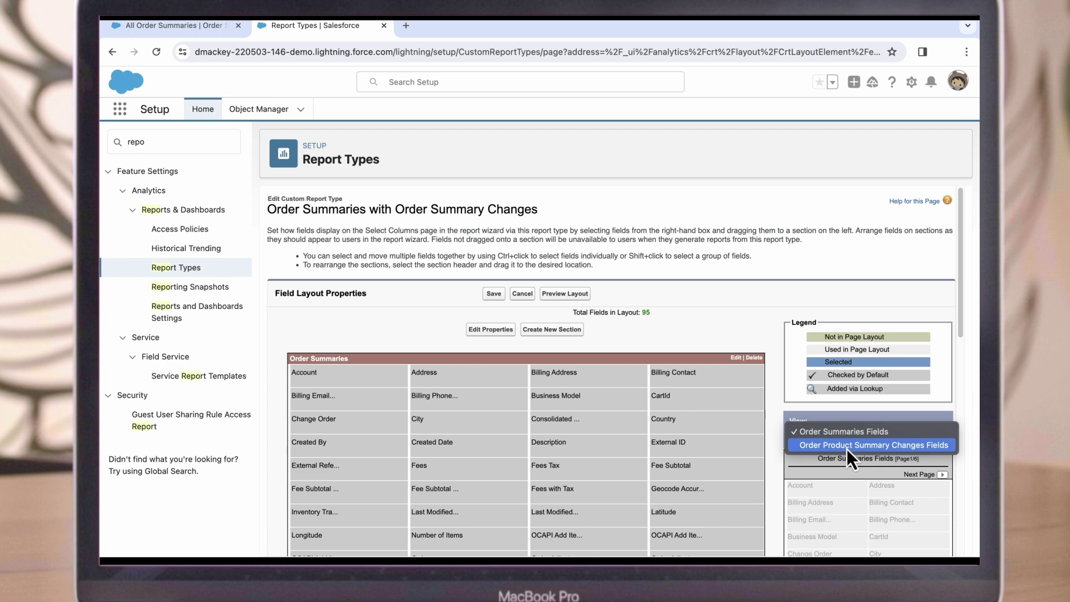
click(847, 449)
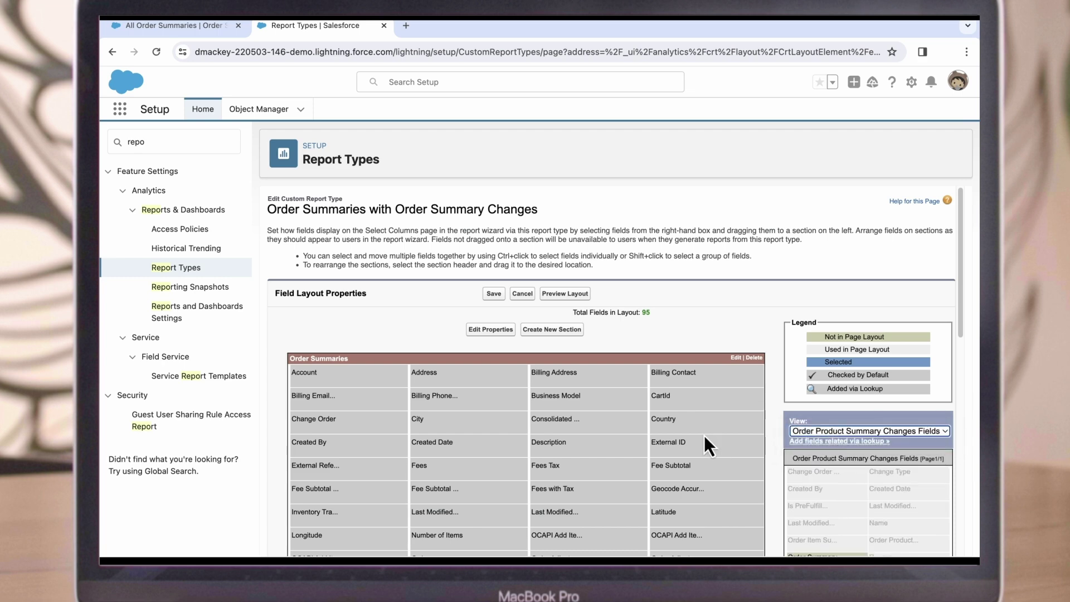
click(846, 442)
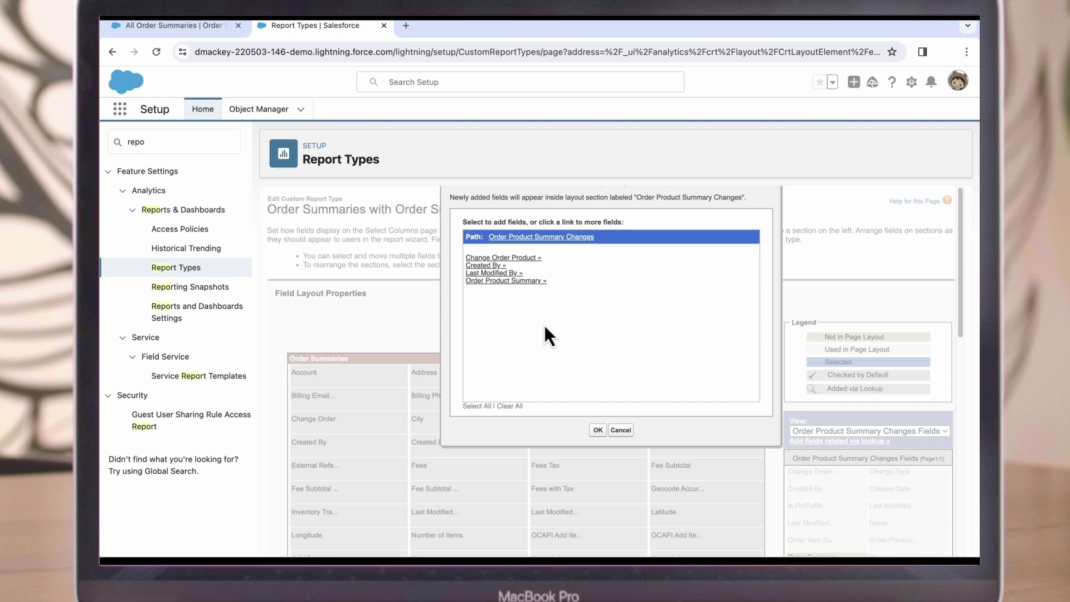
click(514, 282)
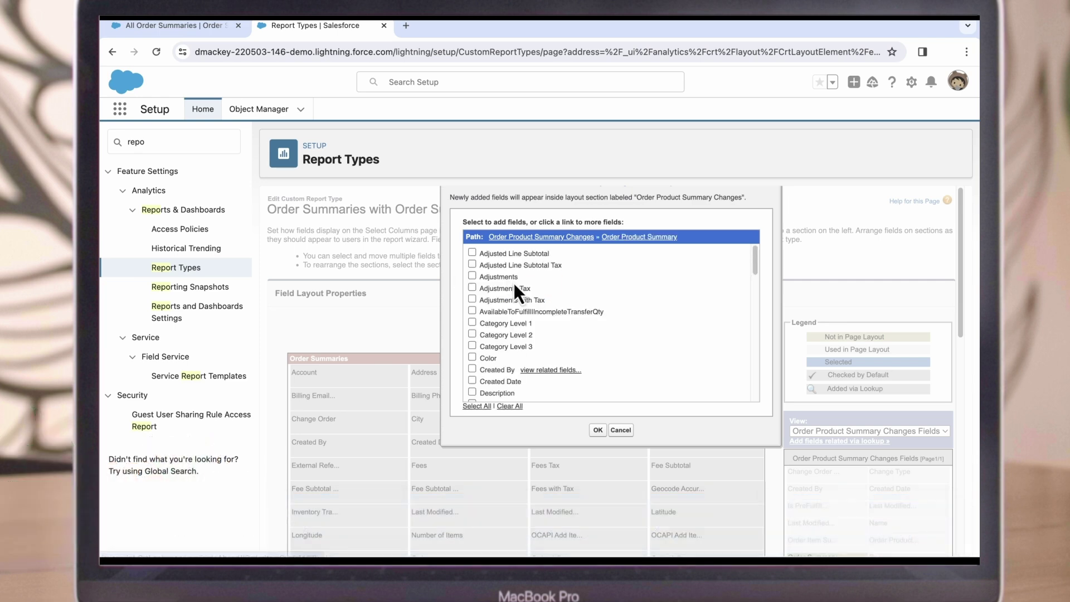
scroll(517, 298, down, 8)
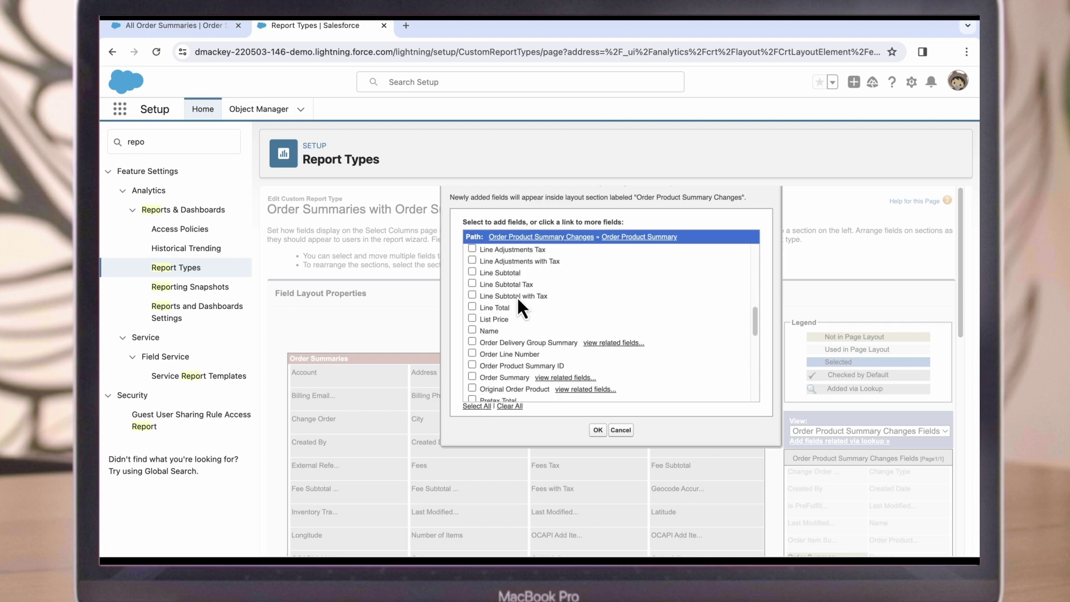
click(472, 329)
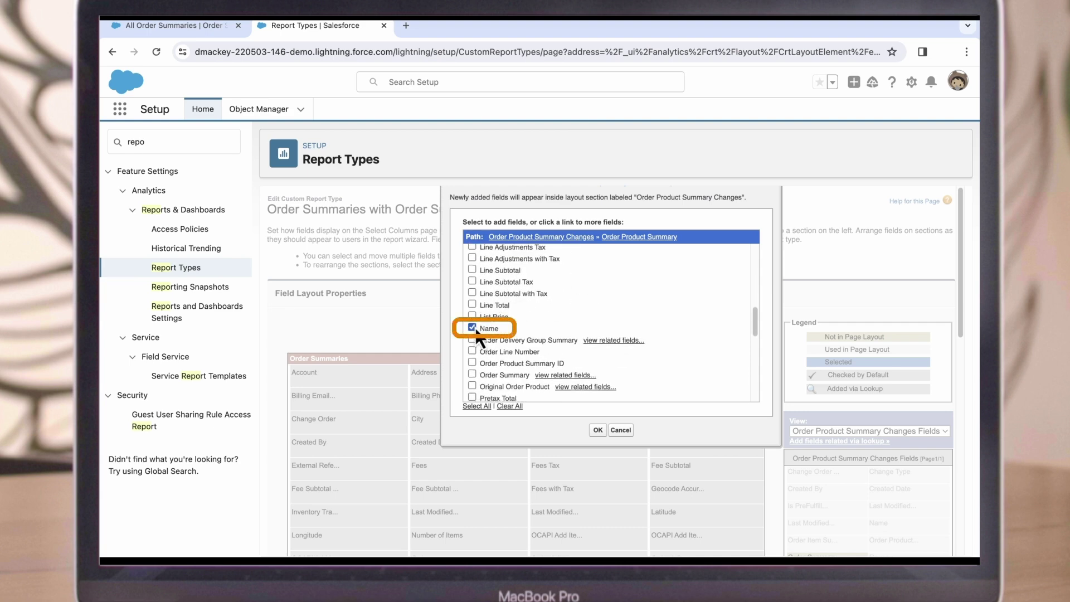
click(598, 430)
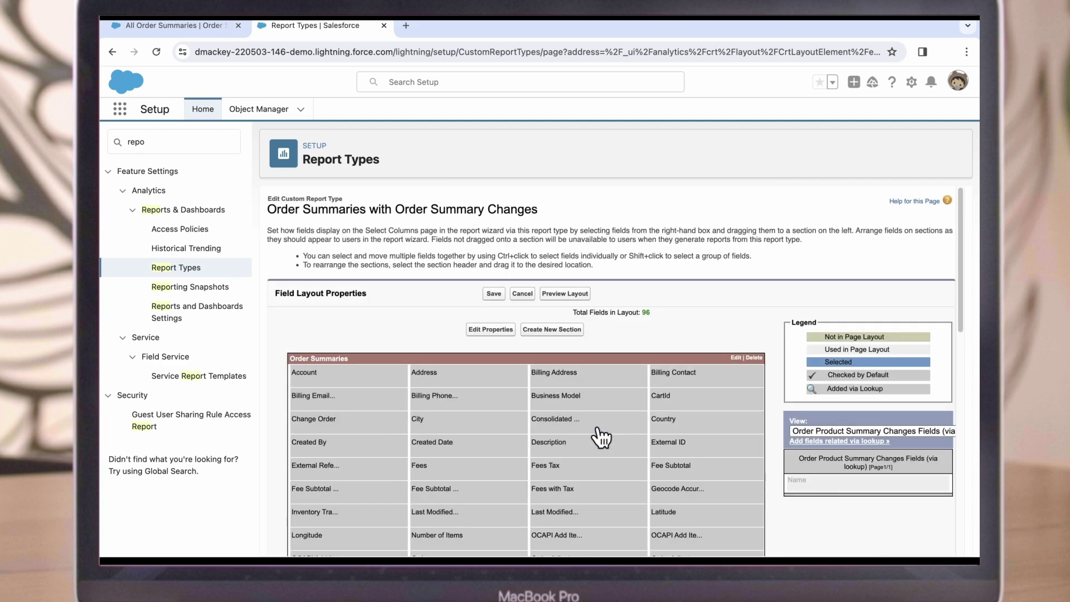
Add Change Order Product's Total Amount with Tax and Type via lookup, then save the layout.
scroll(674, 378, down, 3)
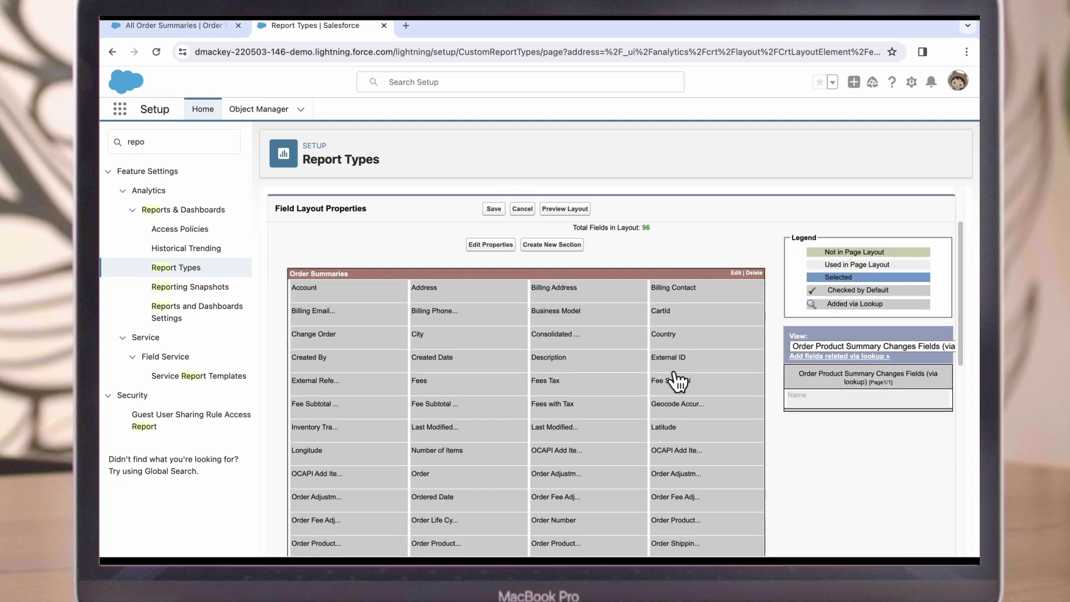
scroll(676, 379, down, 1)
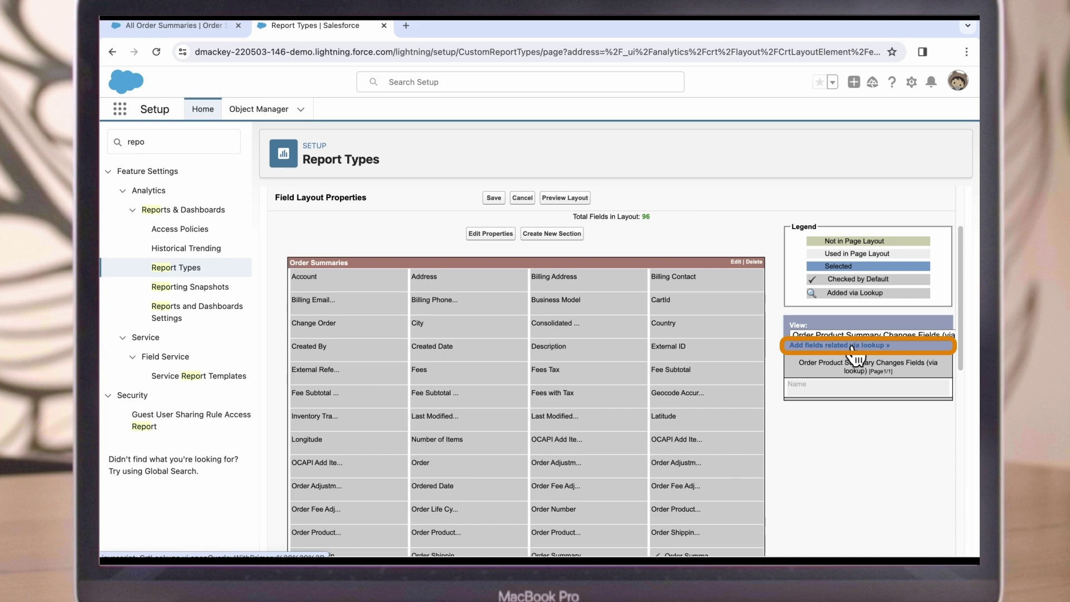
click(851, 345)
click(524, 255)
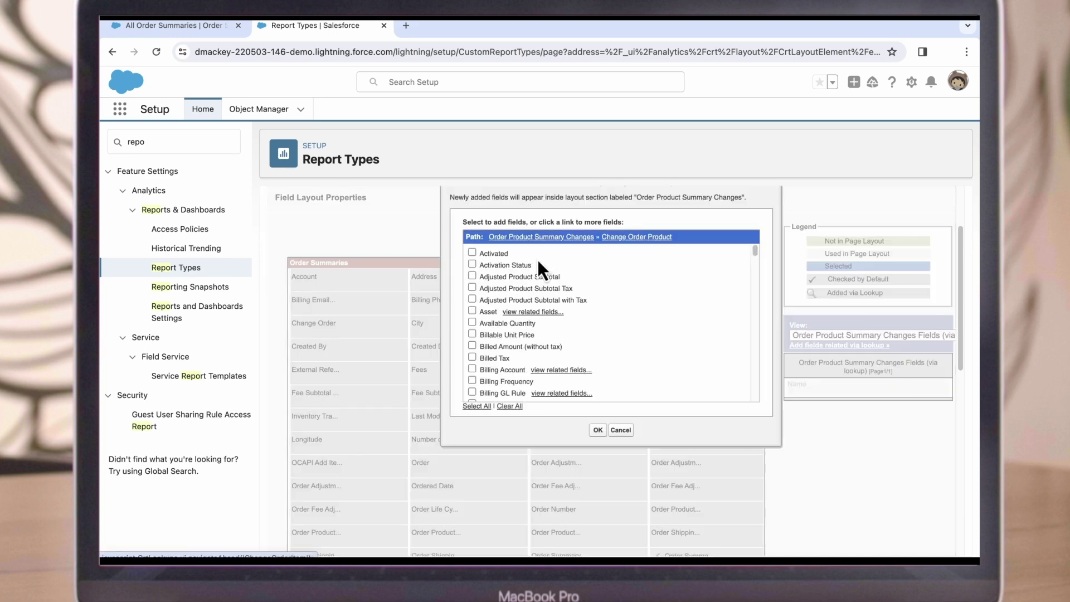
scroll(473, 359, down, 10)
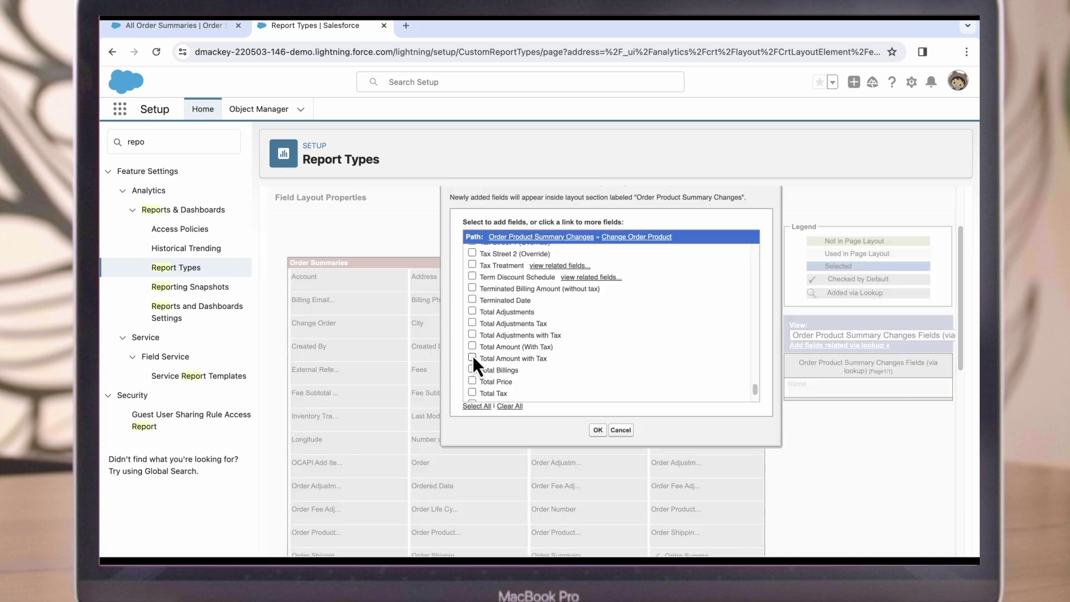
click(473, 357)
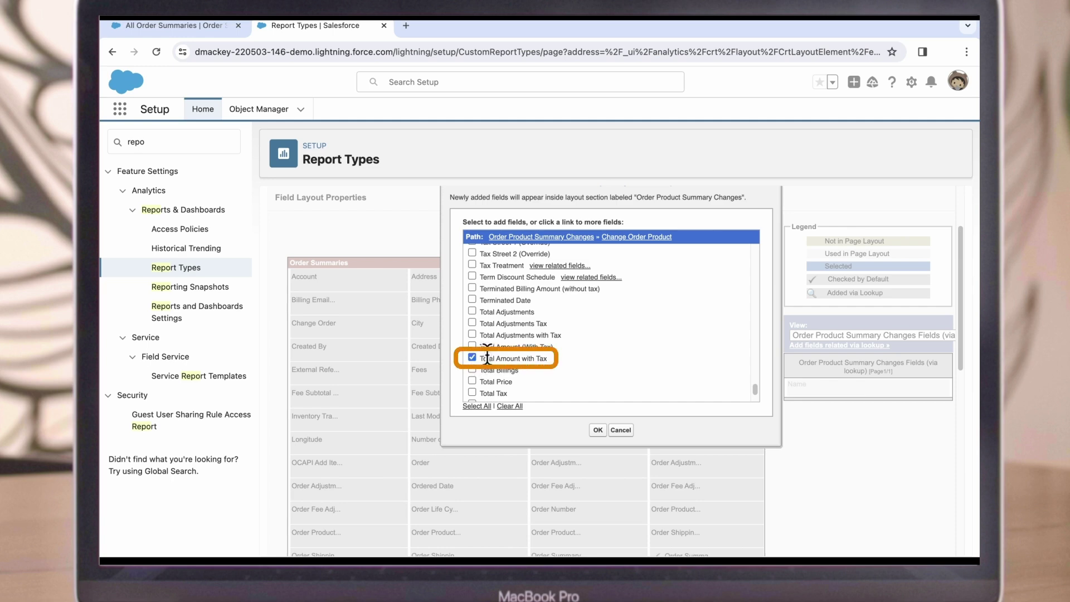
scroll(514, 350, down, 2)
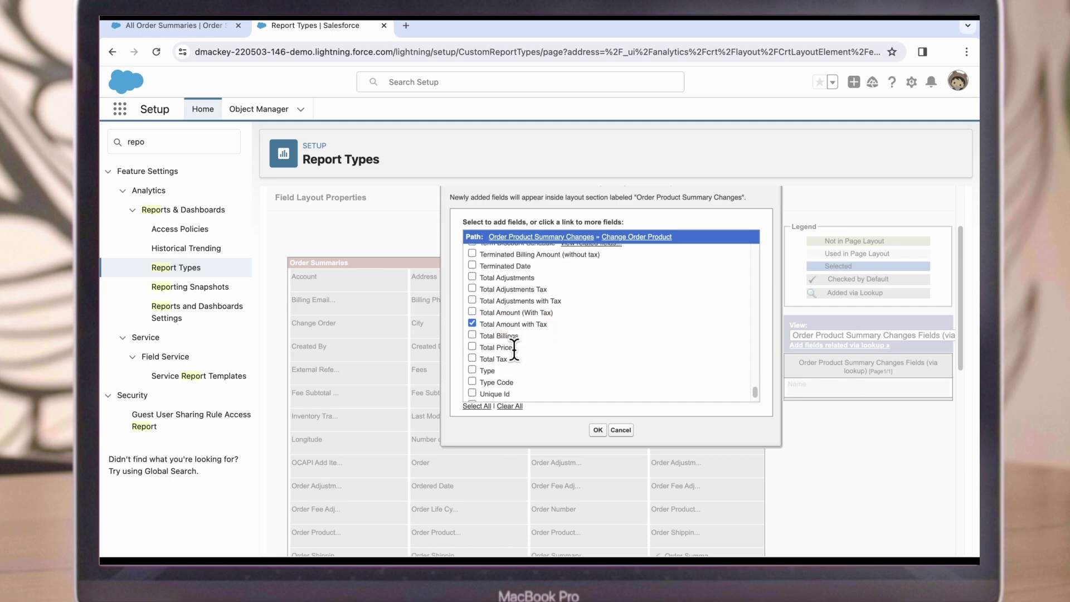
scroll(507, 353, down, 1)
click(473, 367)
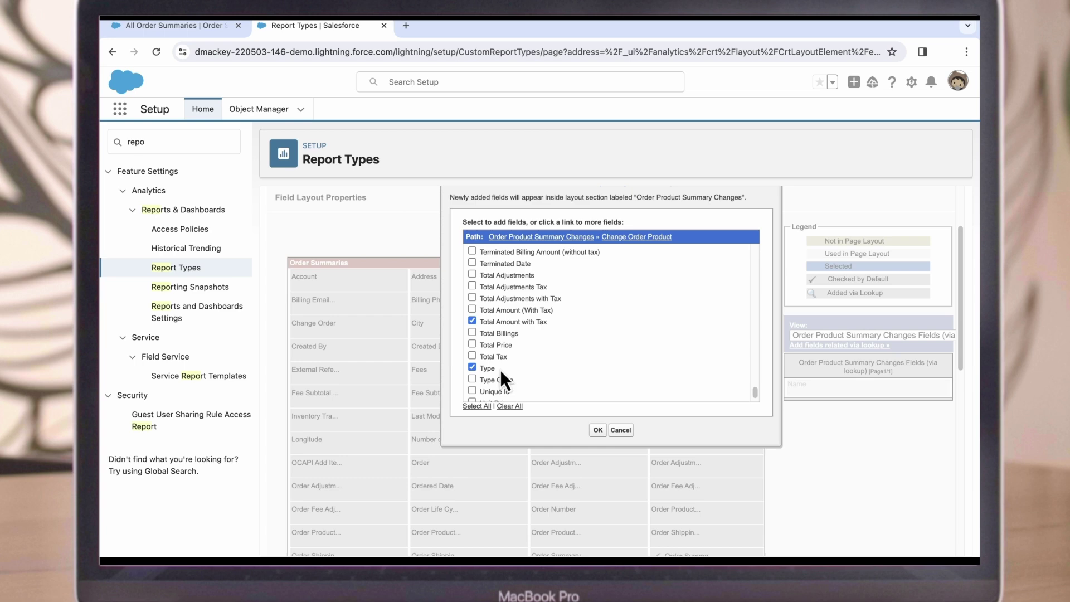
scroll(501, 372, down, 1)
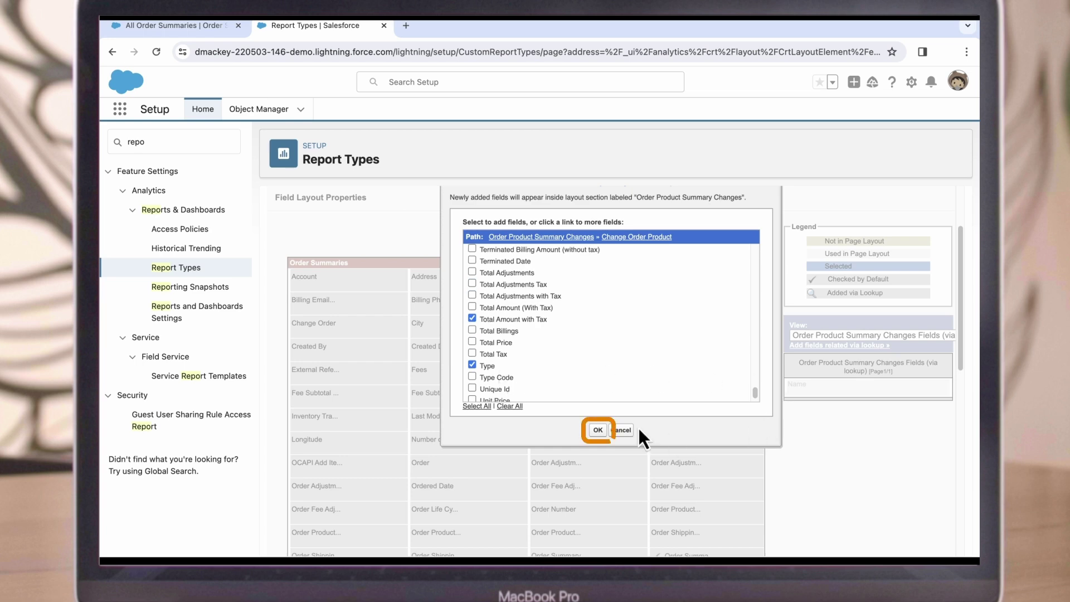
click(596, 429)
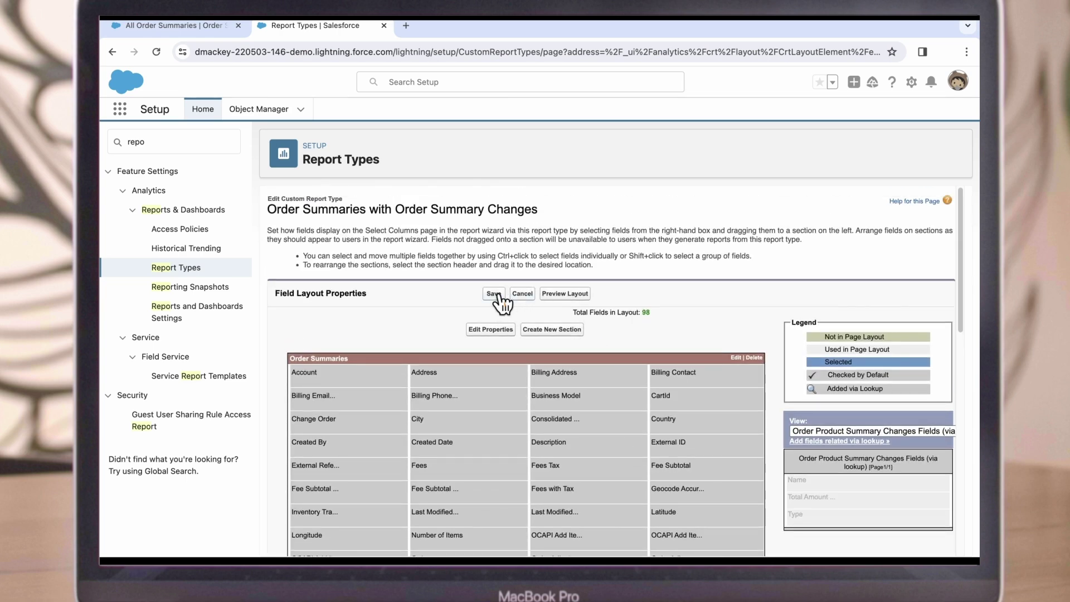
click(494, 294)
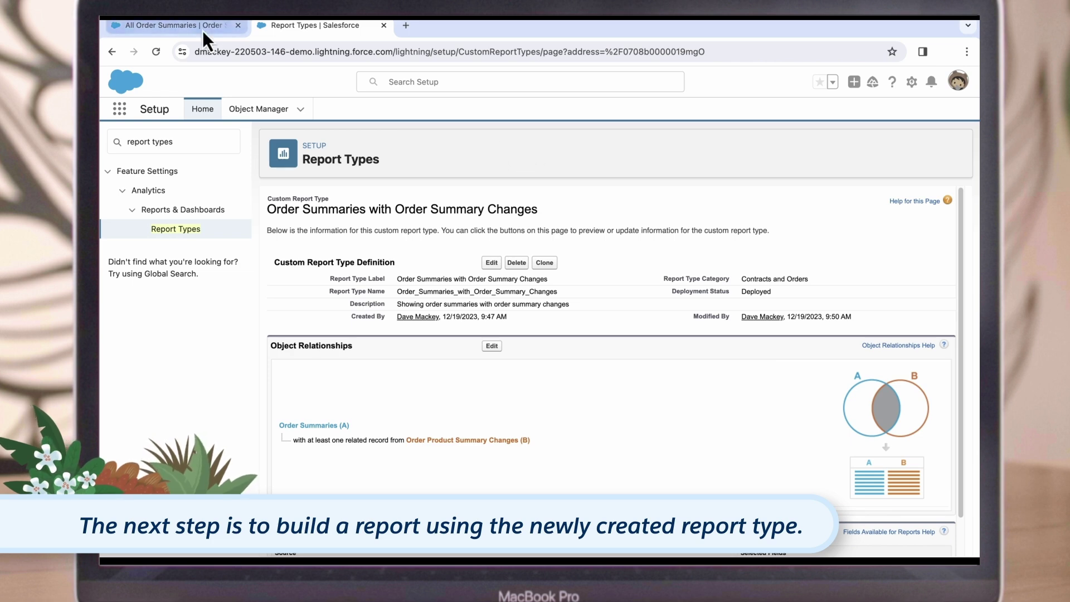
From Reports, start a new report on the Contracts and Orders type 'Order Summaries with Order Summary Changes'.
click(179, 28)
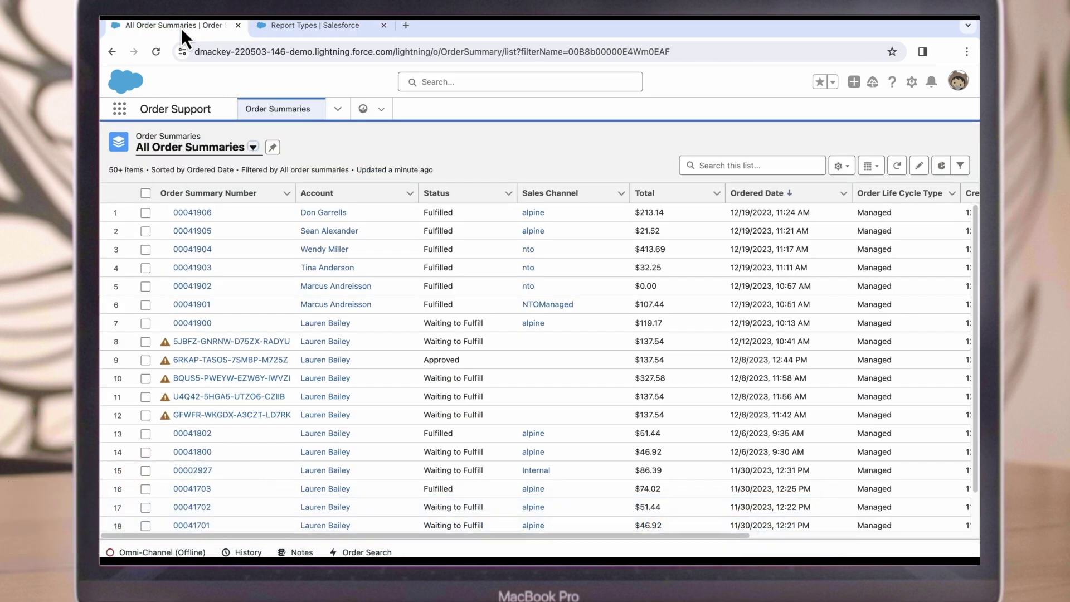
click(338, 108)
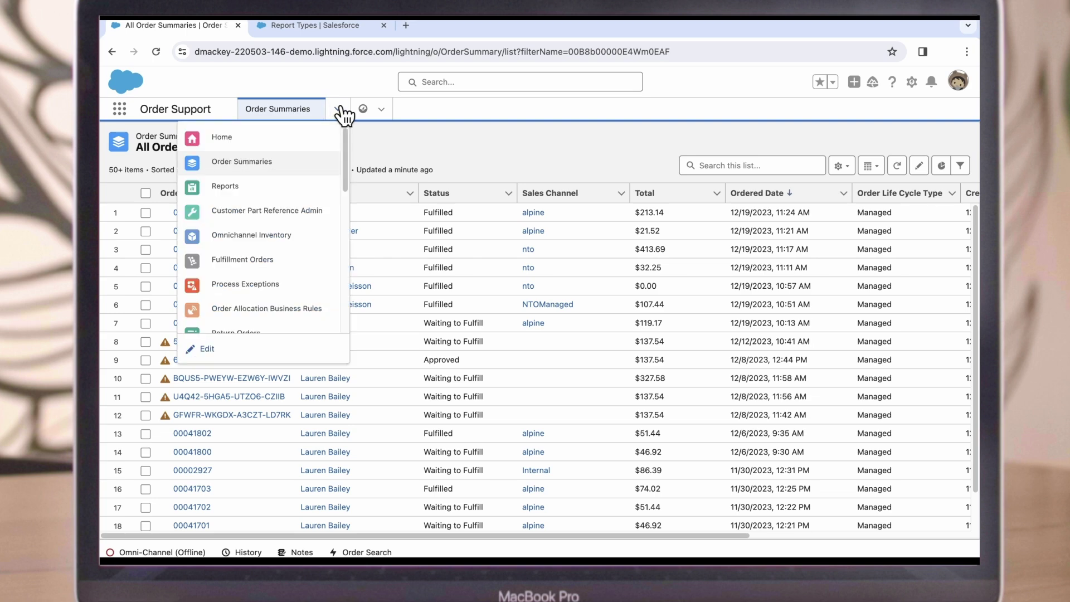
click(264, 192)
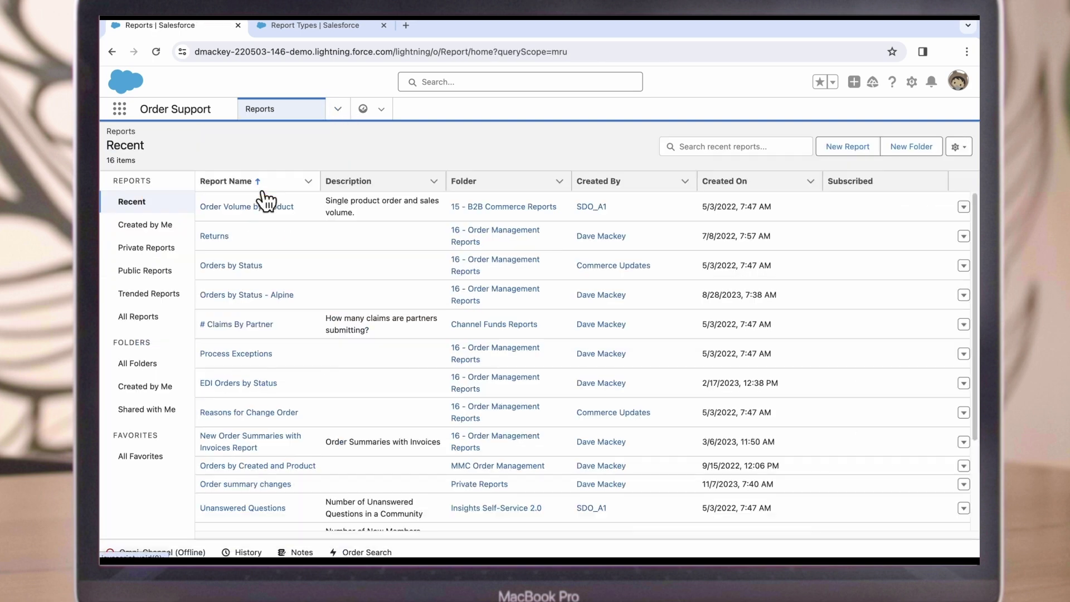
click(847, 147)
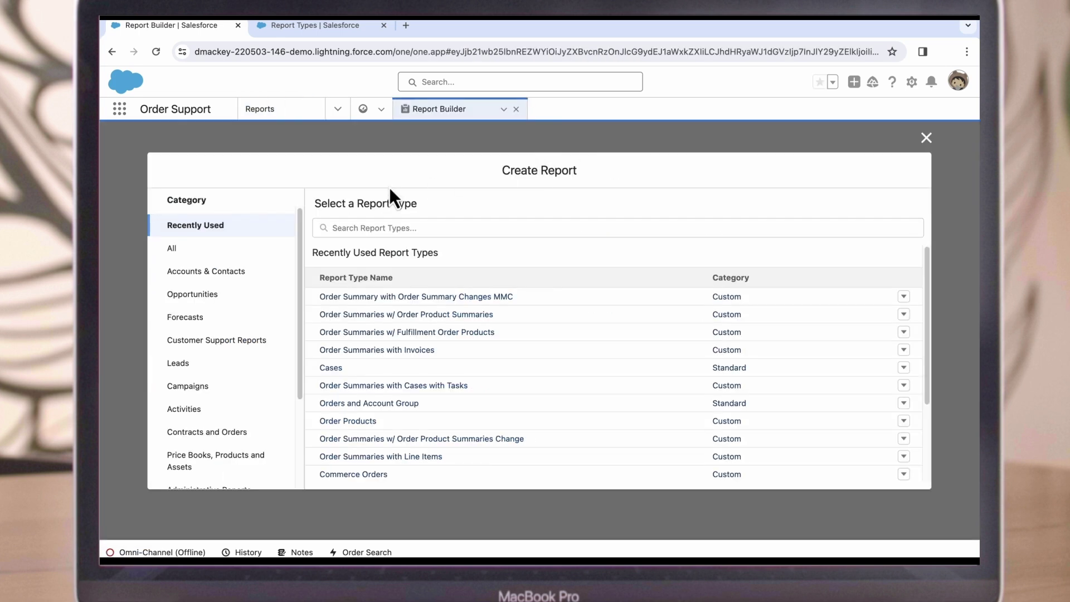
scroll(217, 315, down, 3)
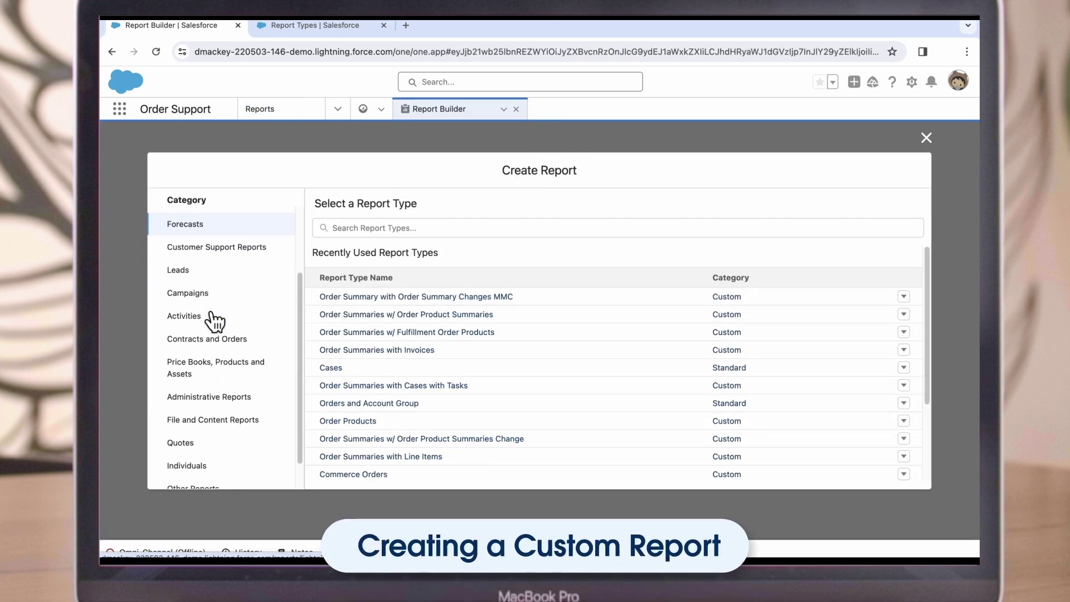
click(245, 346)
scroll(437, 320, down, 5)
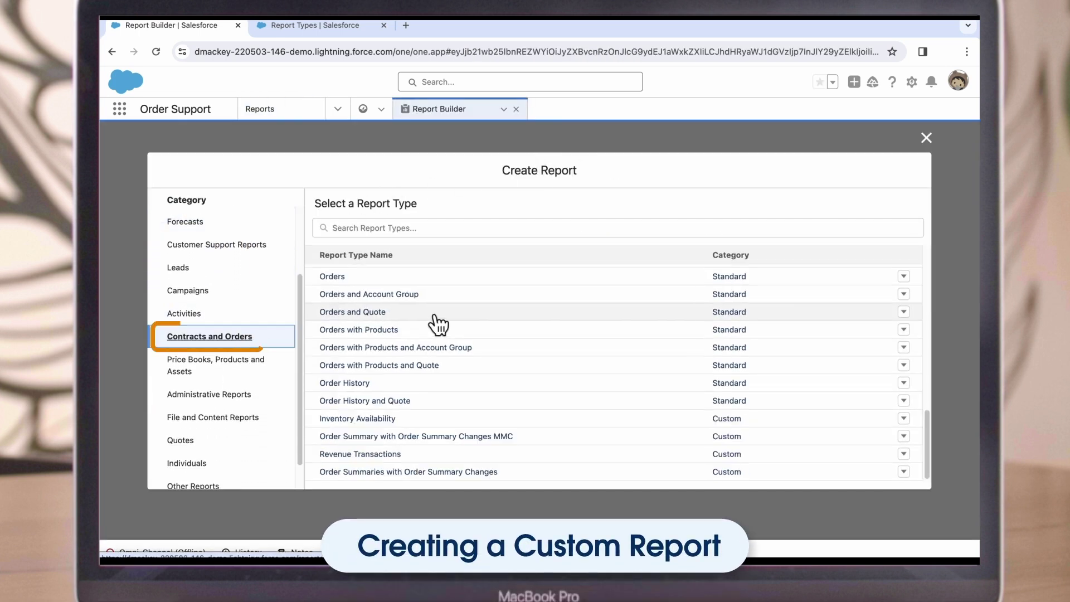
click(435, 474)
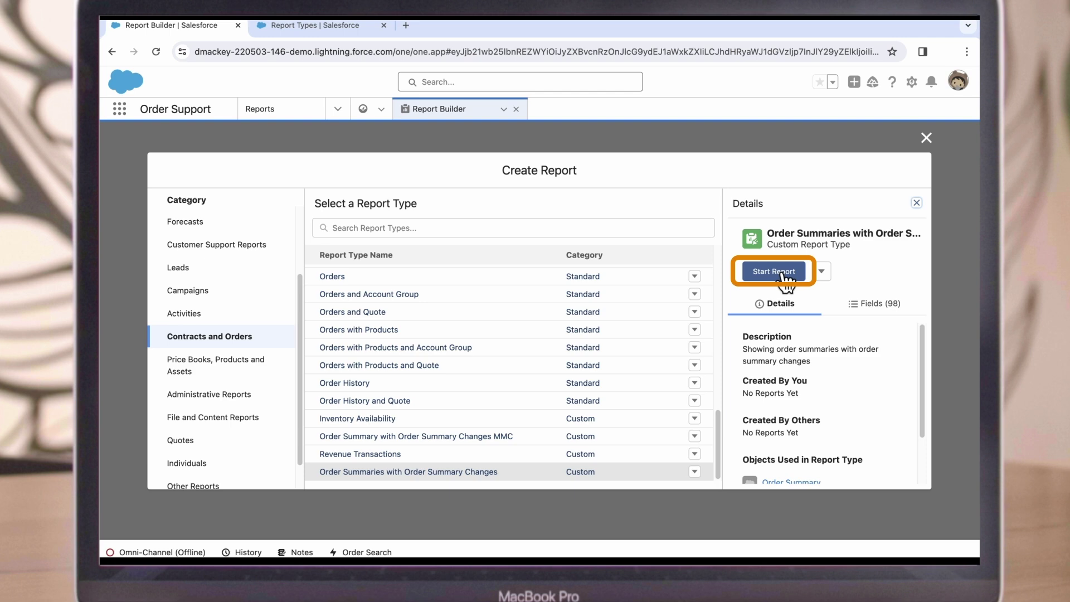
click(775, 272)
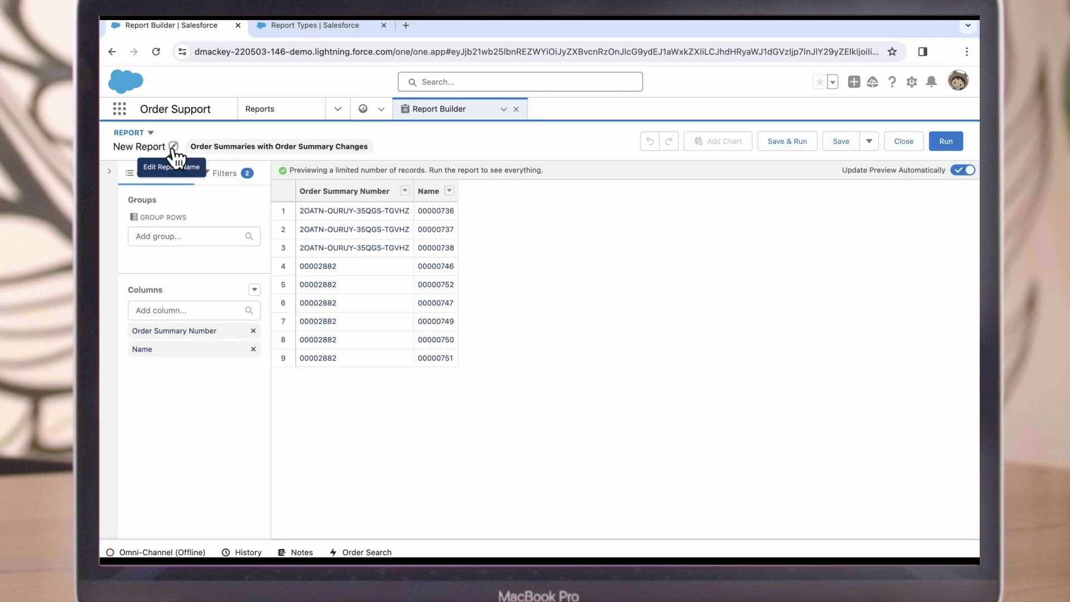
Rename the report 'Returns by Reason Code per Sales Channel' and set Show Me to all order summaries.
click(173, 146)
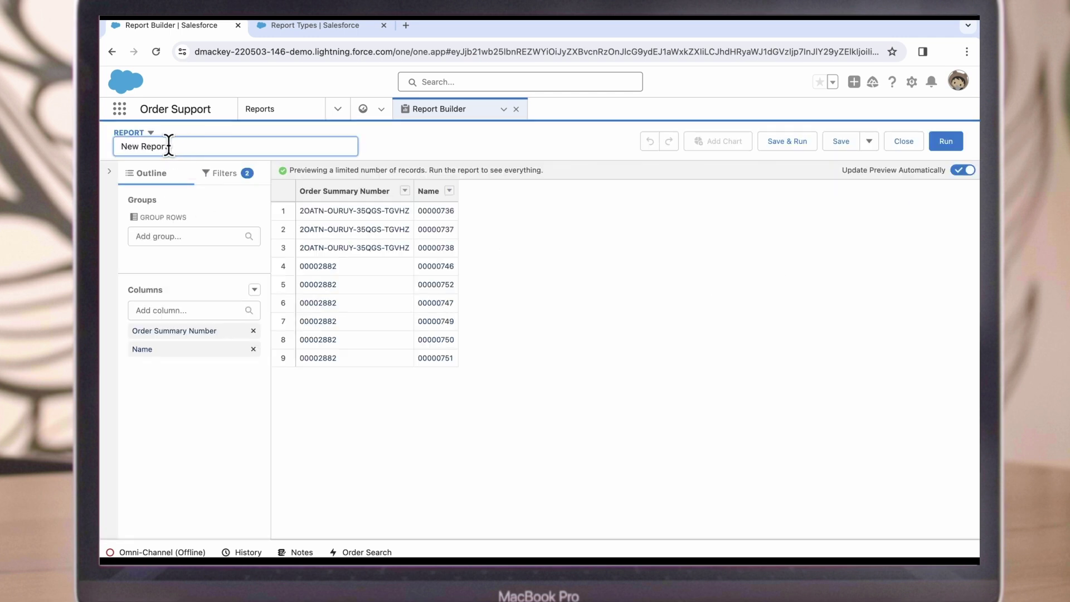
text(Returns )
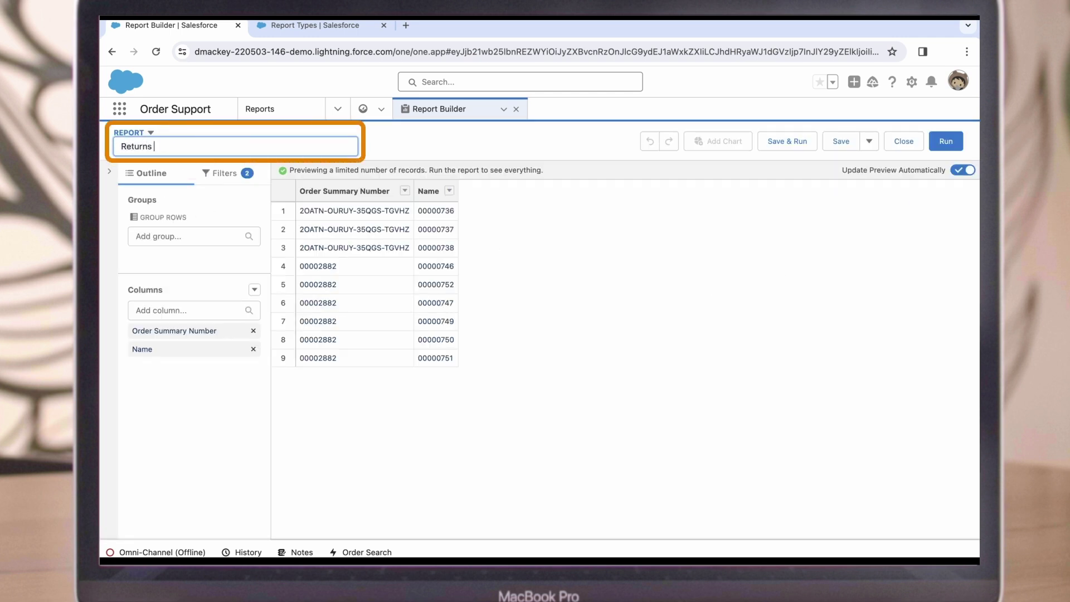
text(by Reason Code per Sales Channel)
click(366, 168)
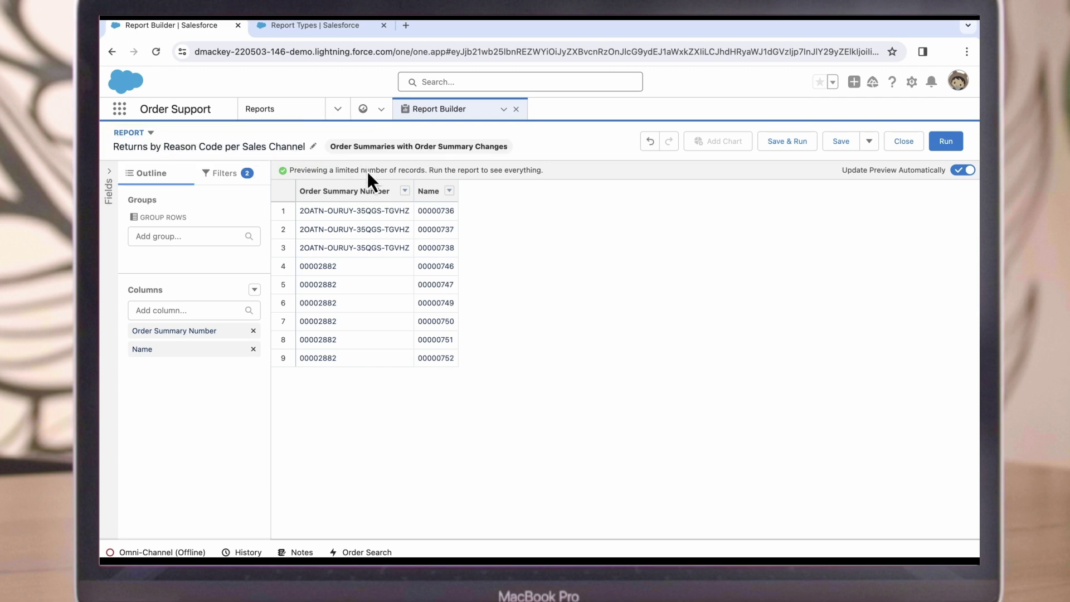
click(217, 176)
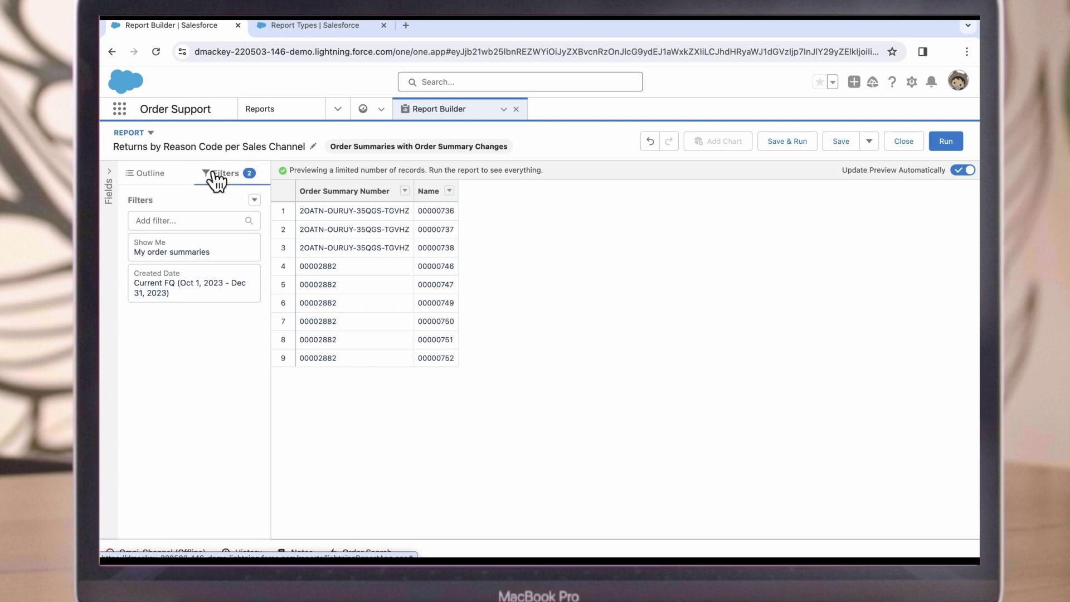
click(188, 248)
click(403, 258)
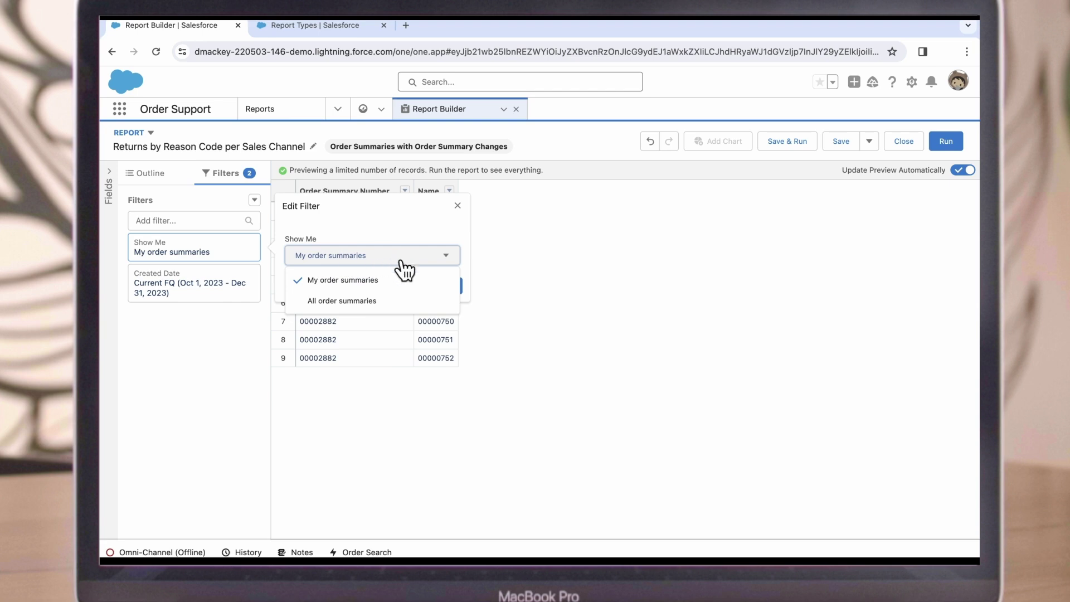
click(342, 301)
click(445, 286)
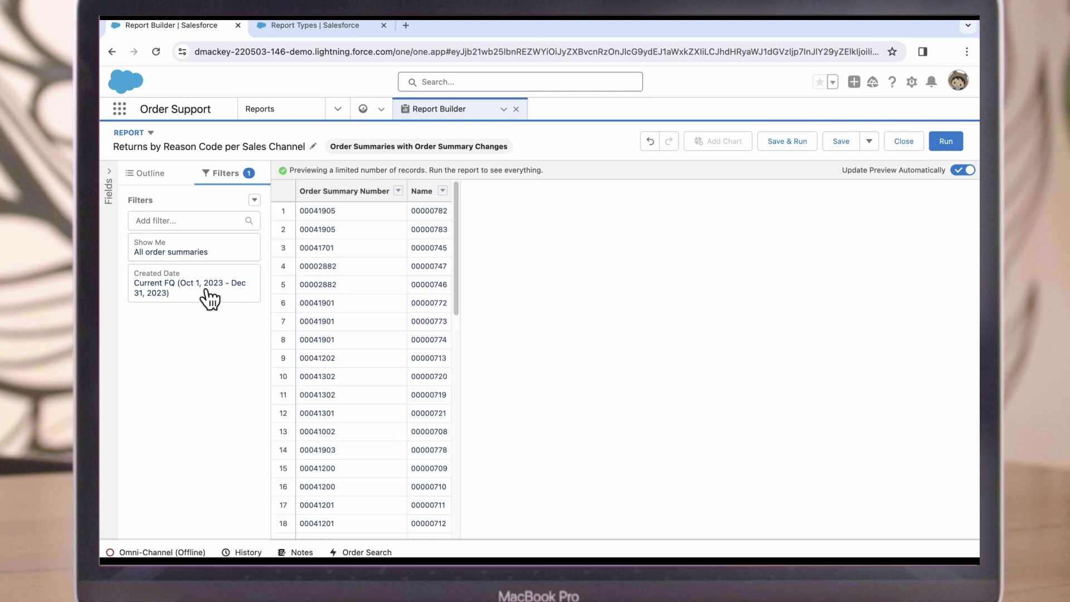
Set Created Date to All Time and add a Change Type equals Return filter.
click(211, 299)
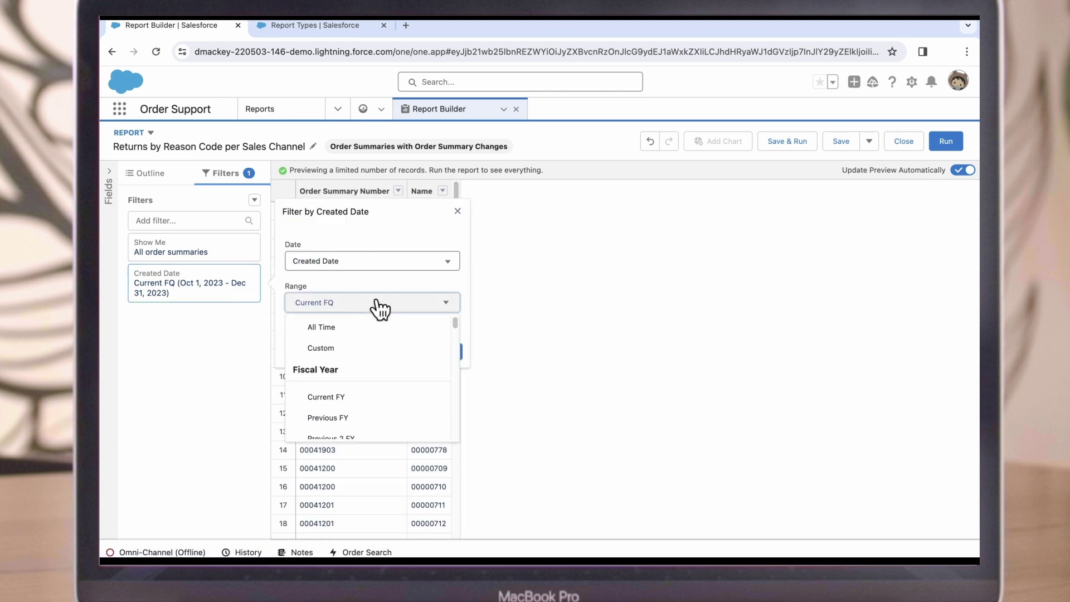
click(390, 327)
click(453, 351)
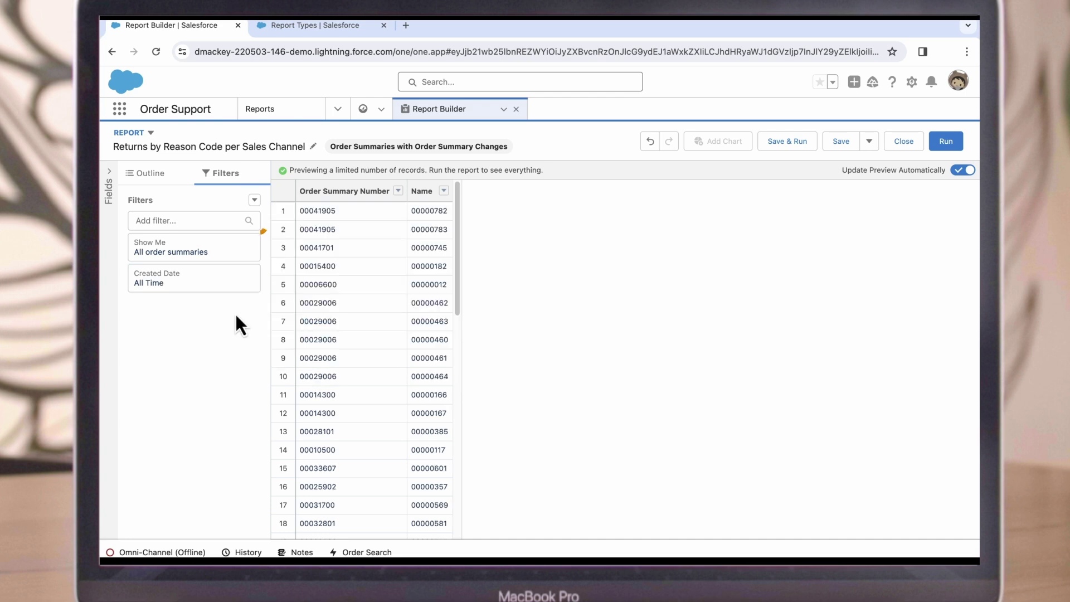
click(191, 221)
text(type)
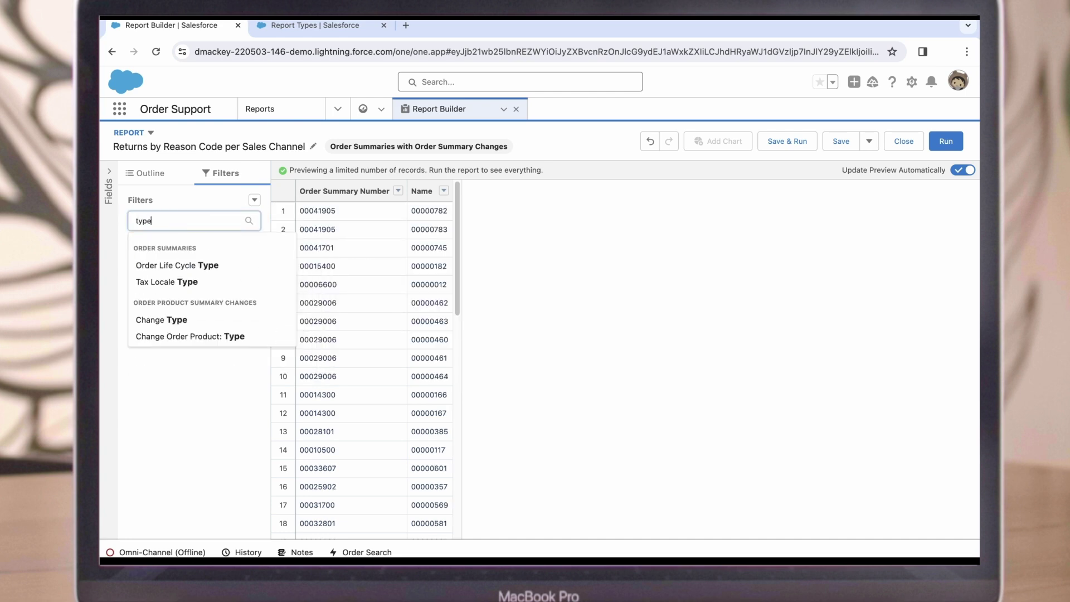
click(179, 319)
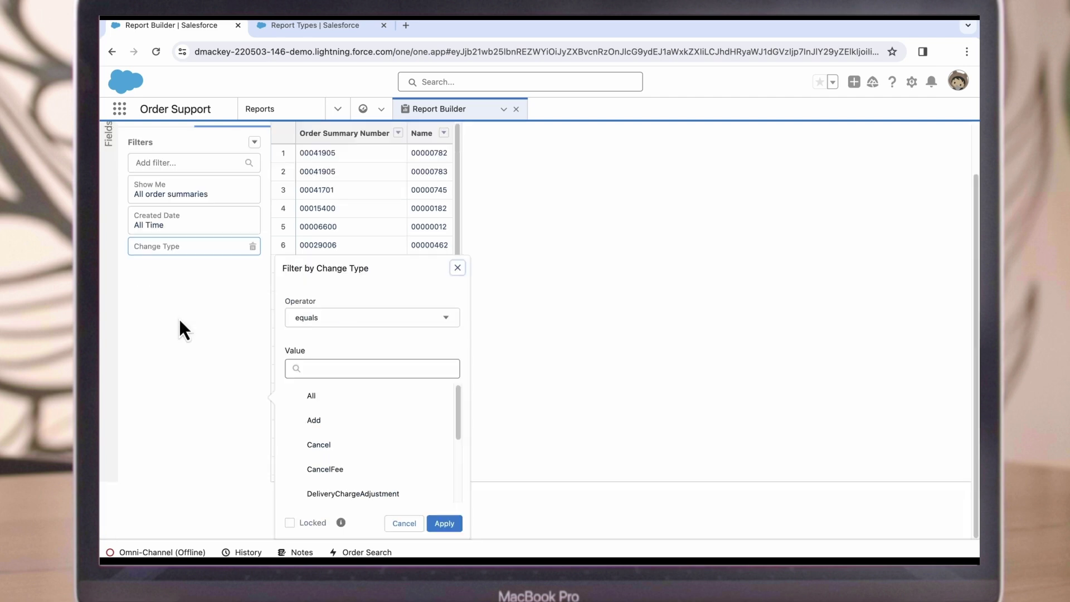
drag(458, 412, 459, 472)
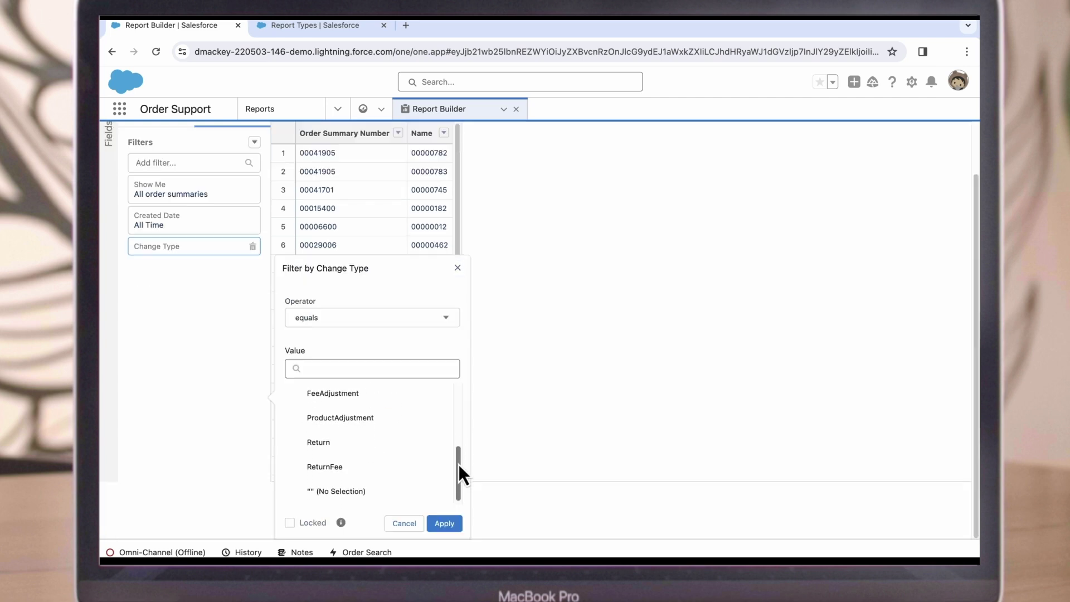
click(346, 441)
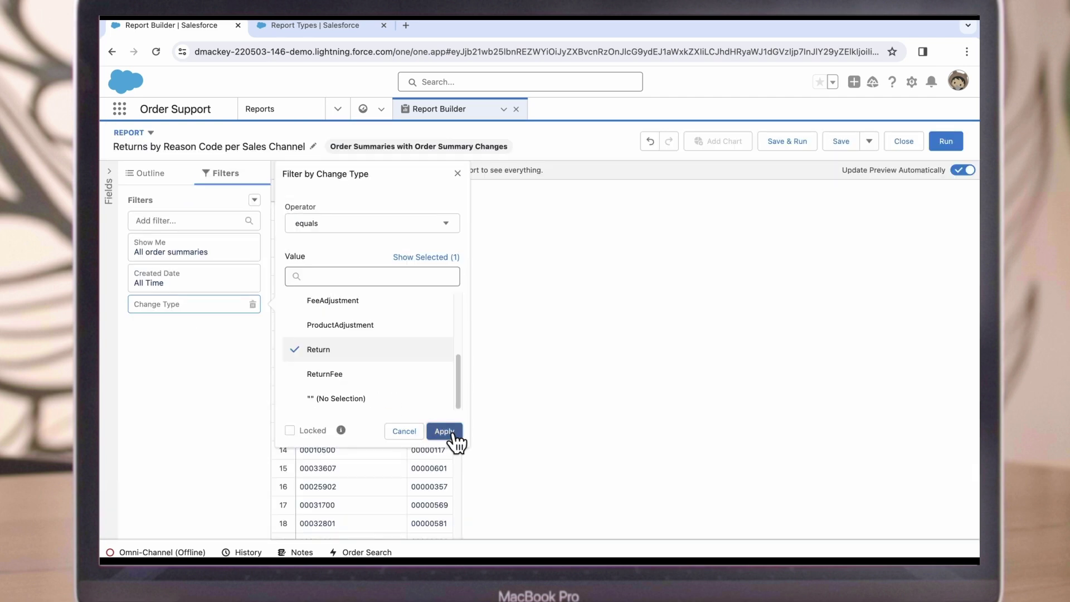
click(445, 432)
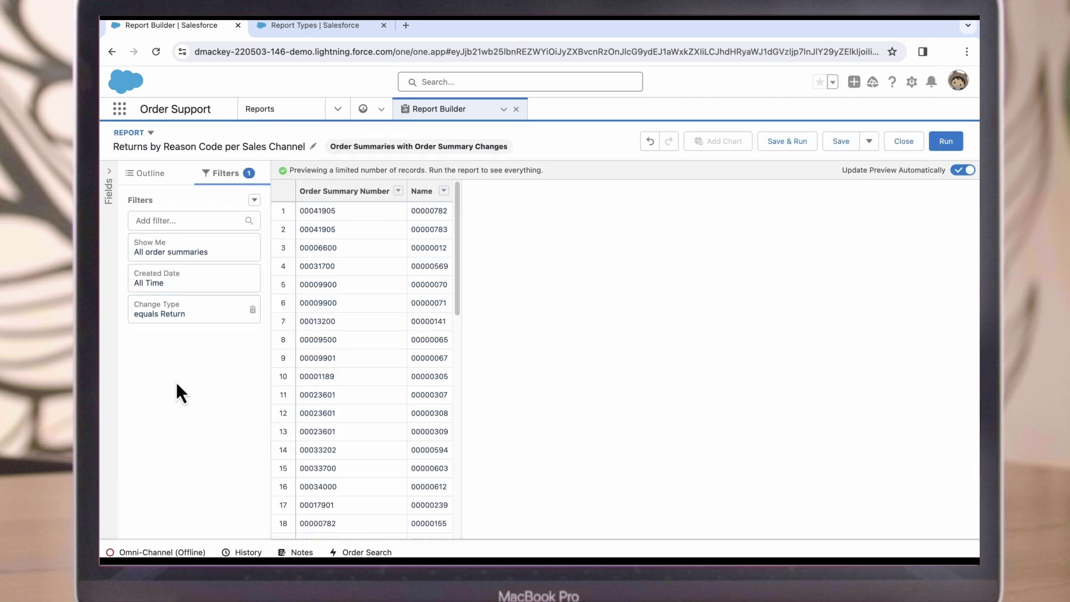
click(152, 175)
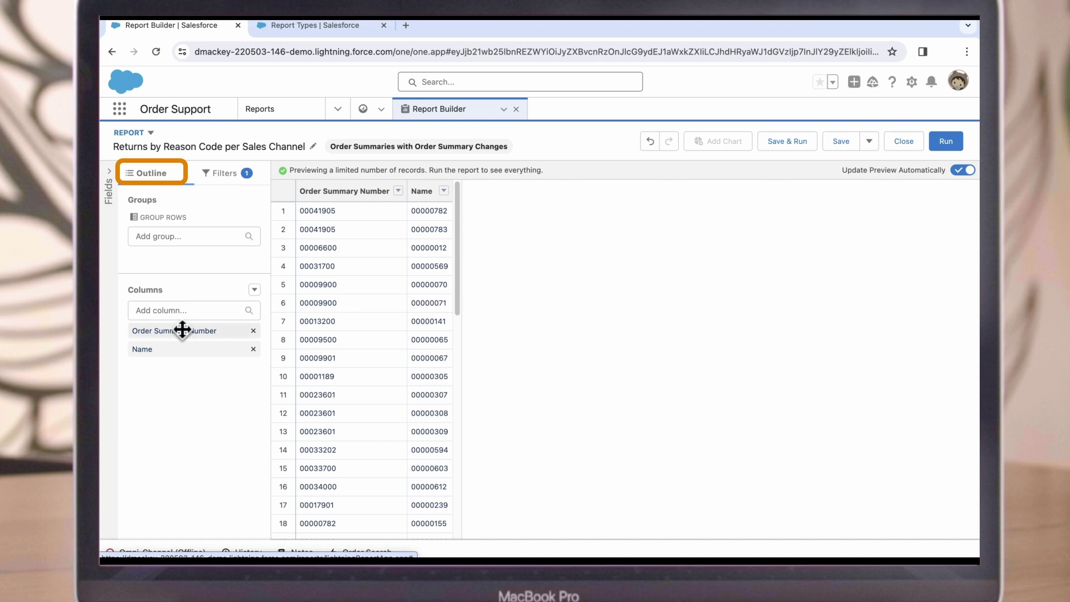
Remove the Name column and add Sales Channel Name, Change Type and Order Product Summary: Name columns.
click(254, 350)
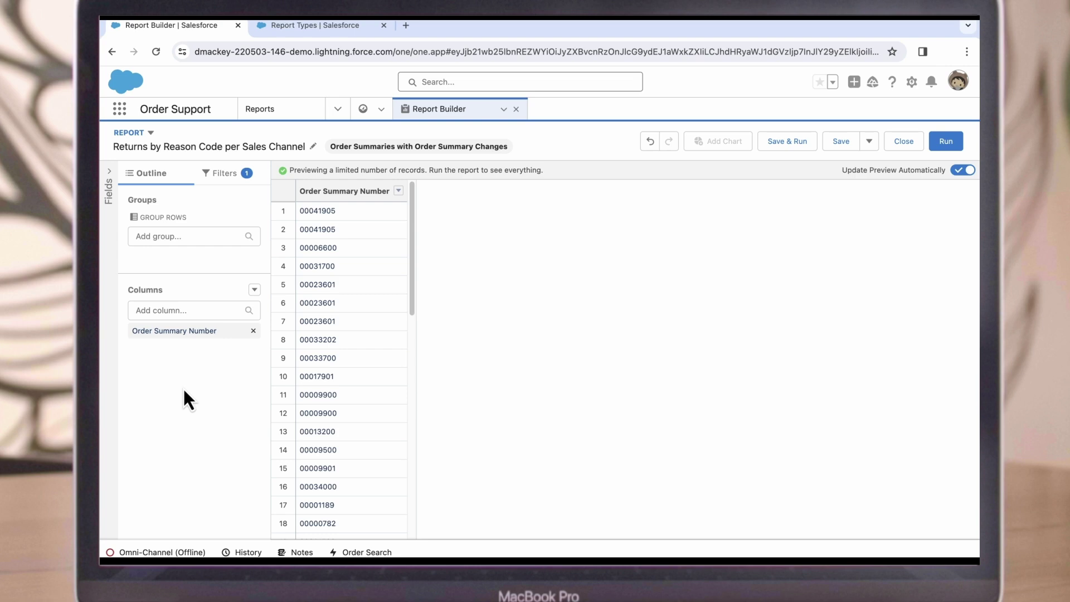
click(191, 310)
text(sales)
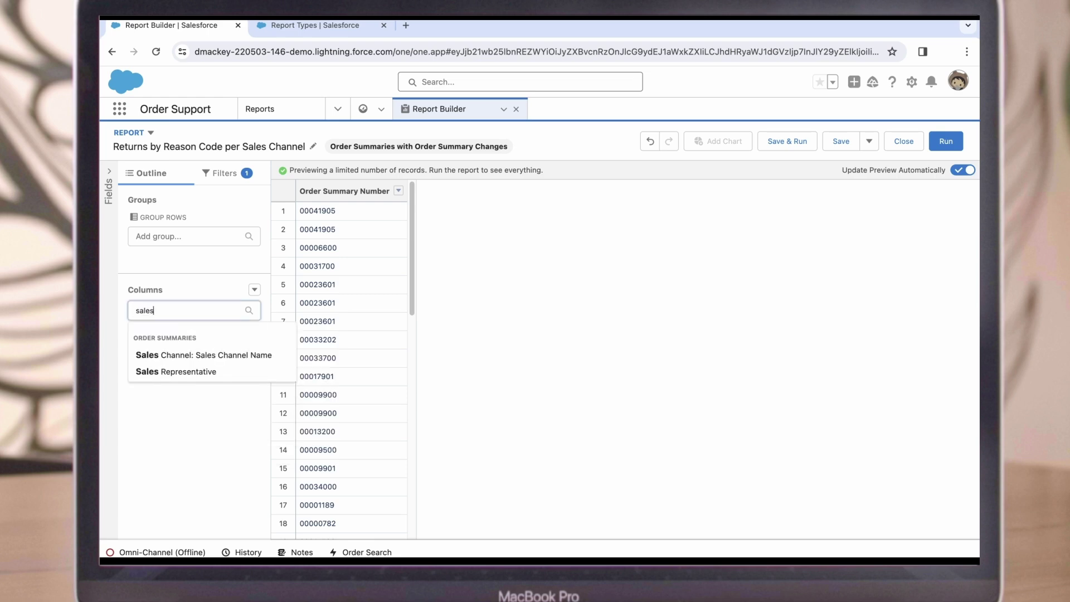
click(234, 355)
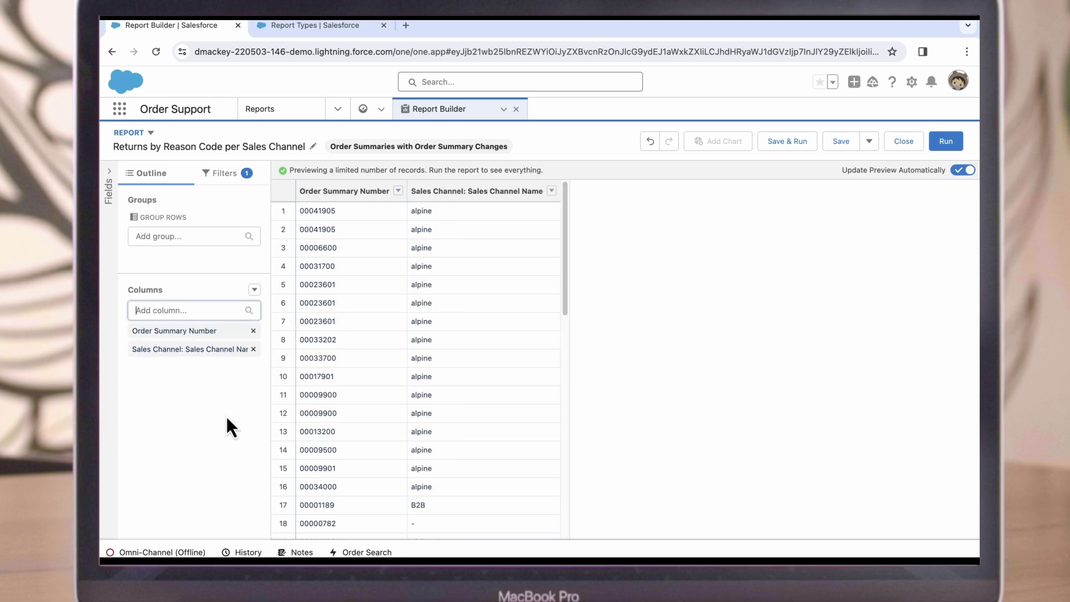
click(204, 312)
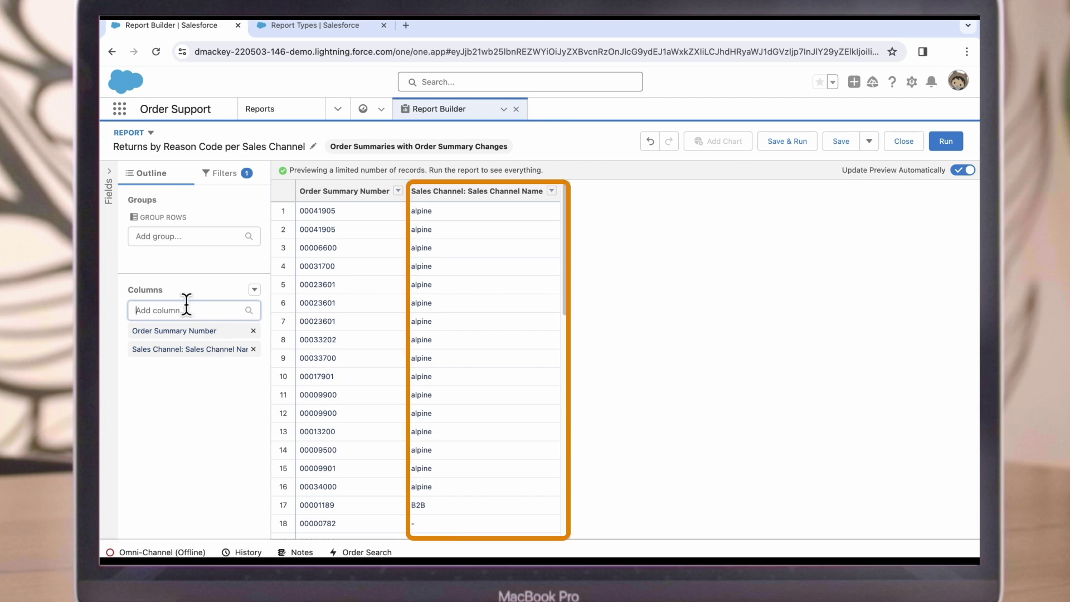
text(change typ)
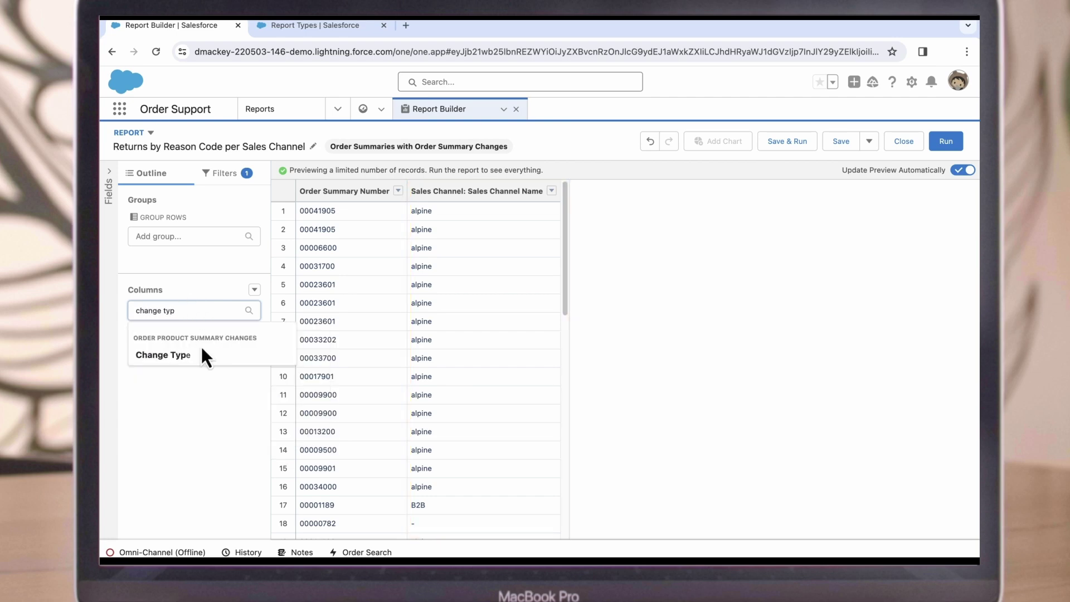
click(201, 359)
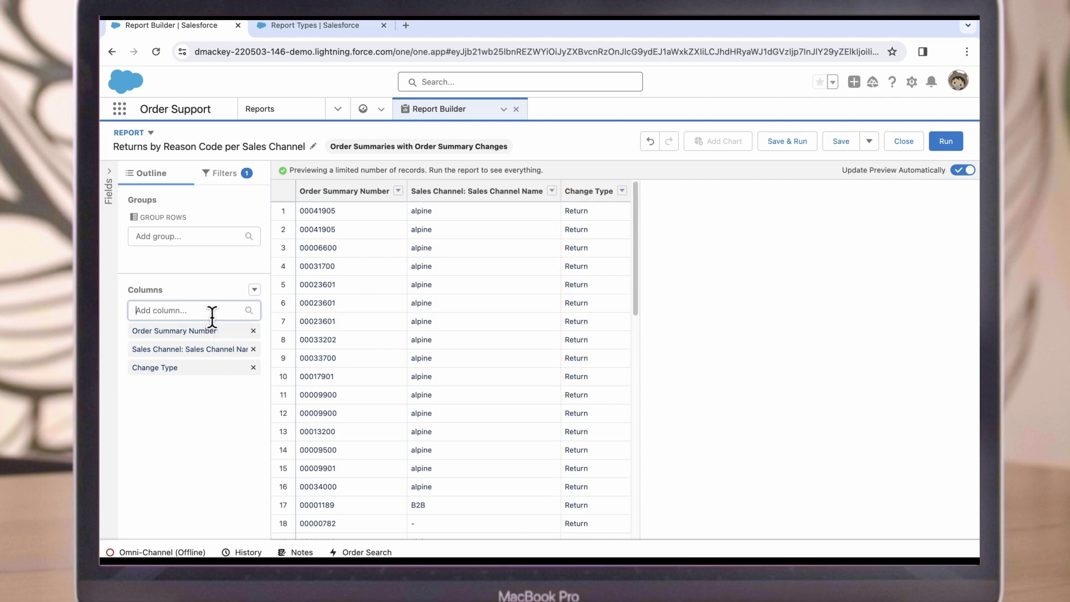
text(order product su)
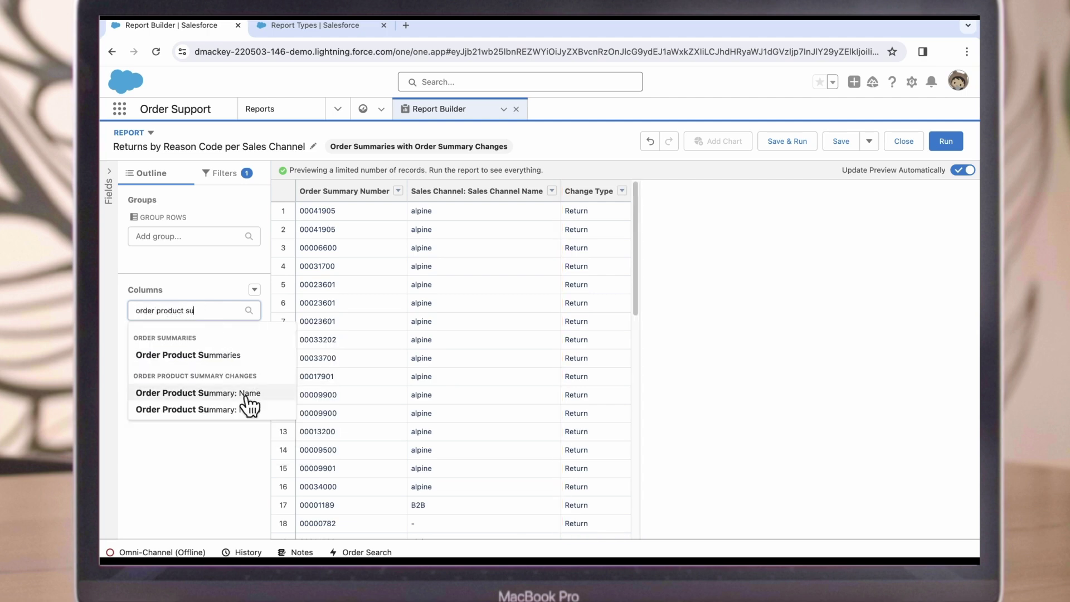
click(245, 397)
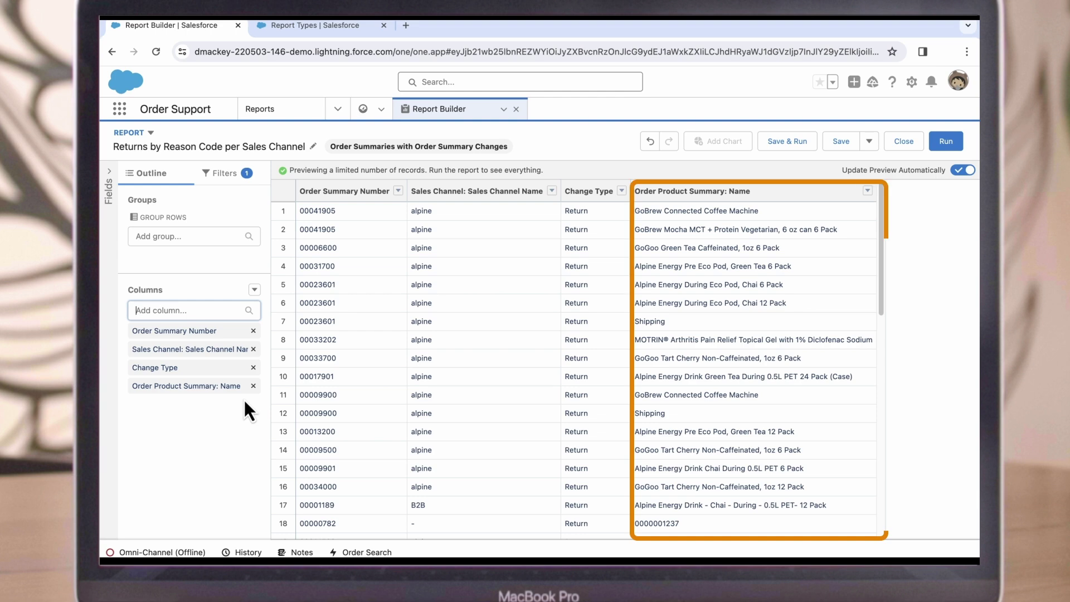
Add Total Amount with Tax and Reason columns, and group rows by Sales Channel Name.
click(212, 310)
text(total amou)
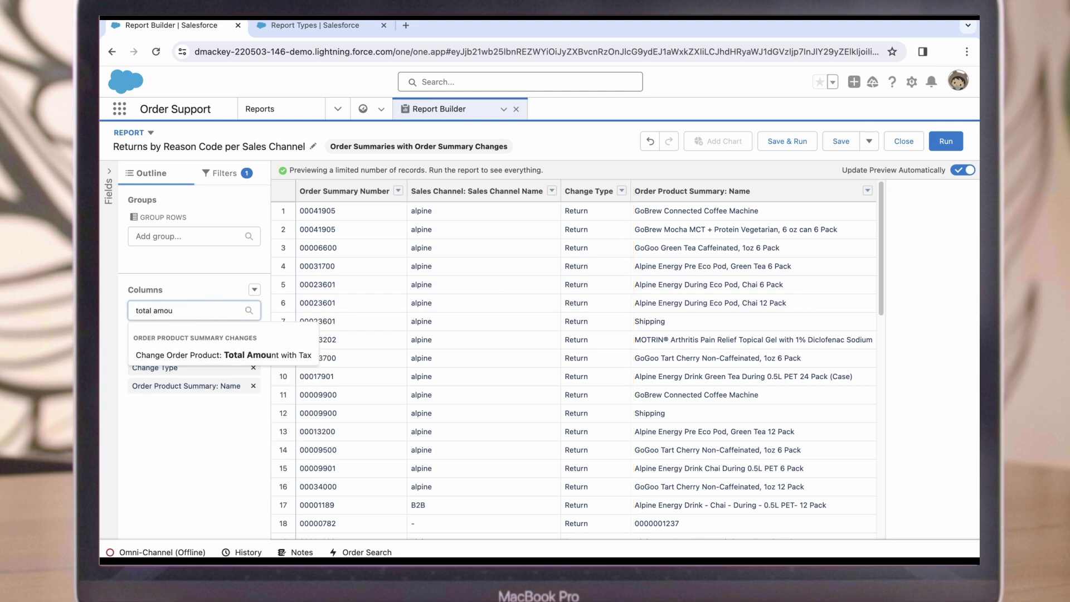
click(220, 355)
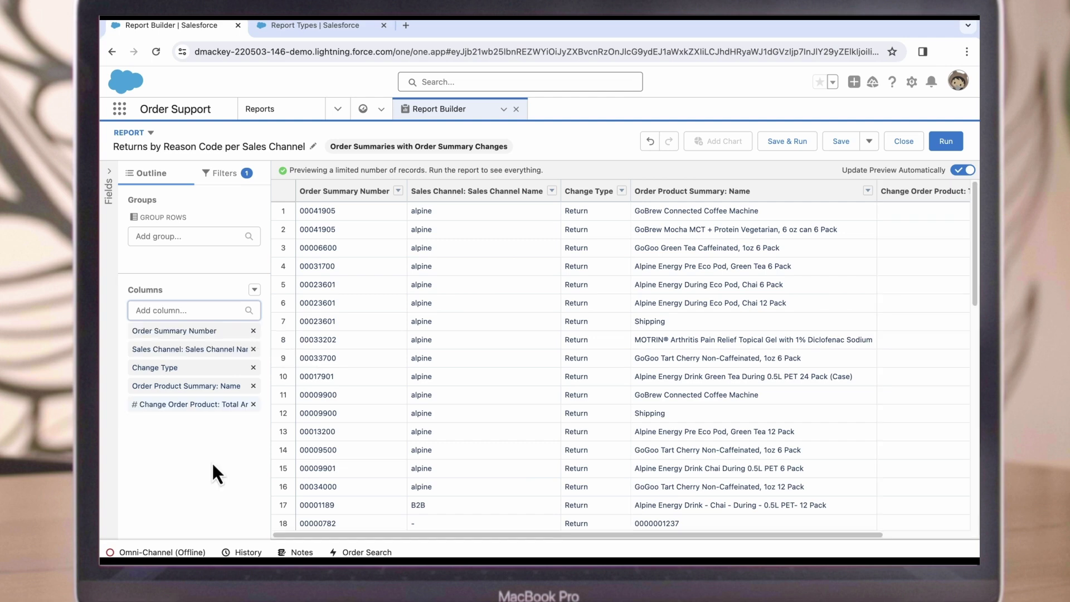
drag(645, 549, 870, 537)
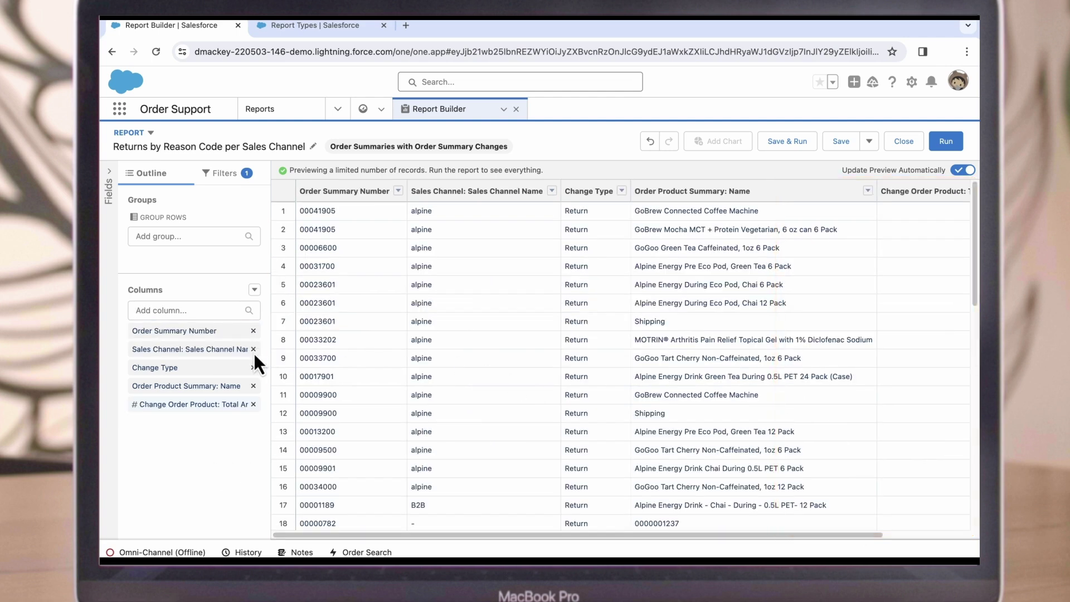
click(189, 310)
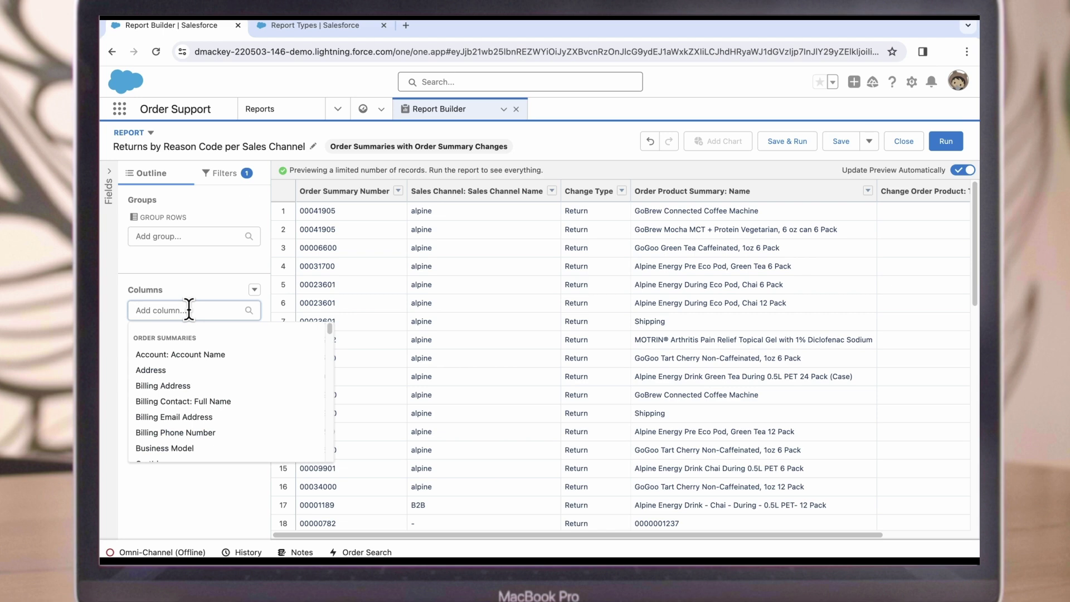
text(reason)
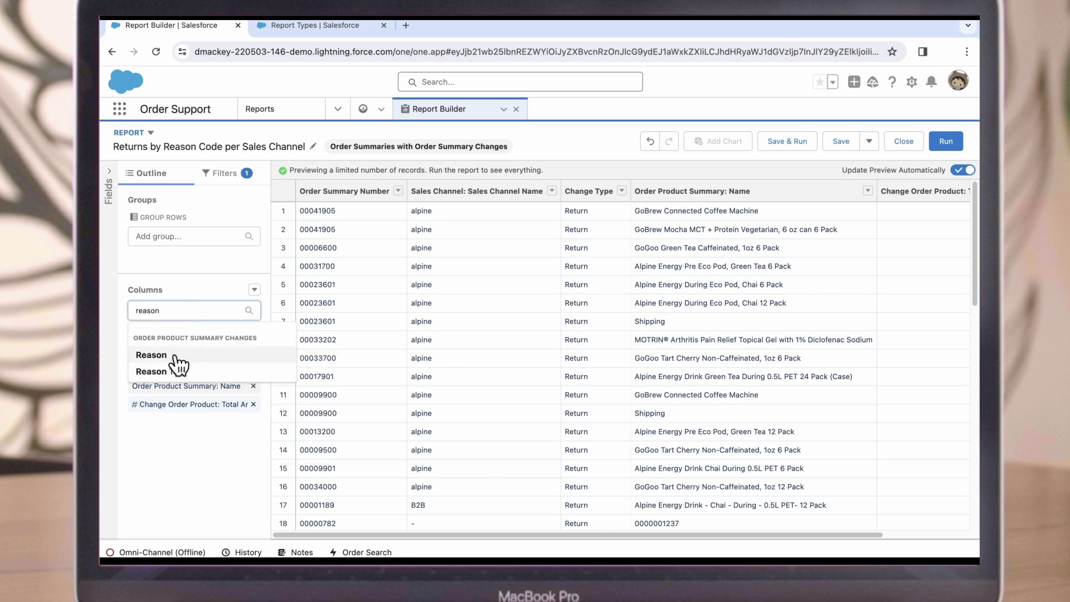
click(175, 357)
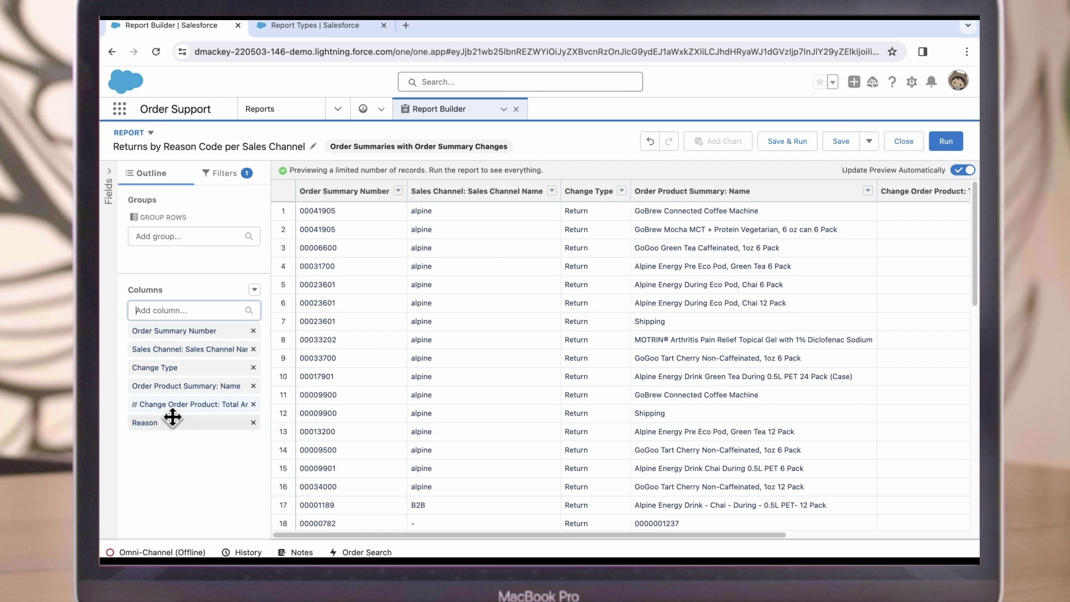
drag(182, 349, 201, 255)
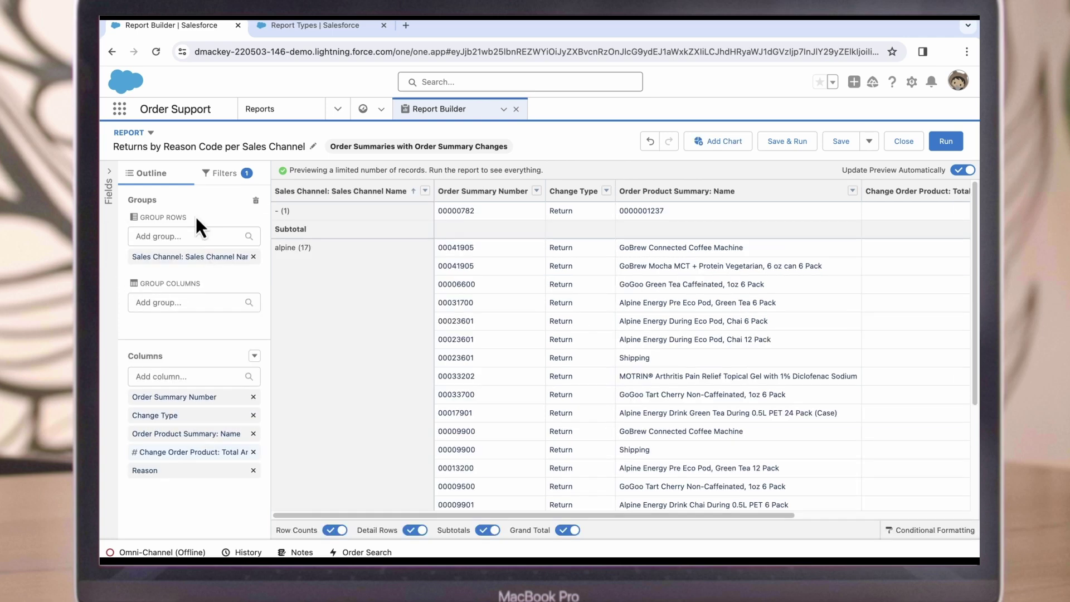
Group the report columns by Reason, making a sales-channel-by-reason matrix.
drag(173, 477, 192, 320)
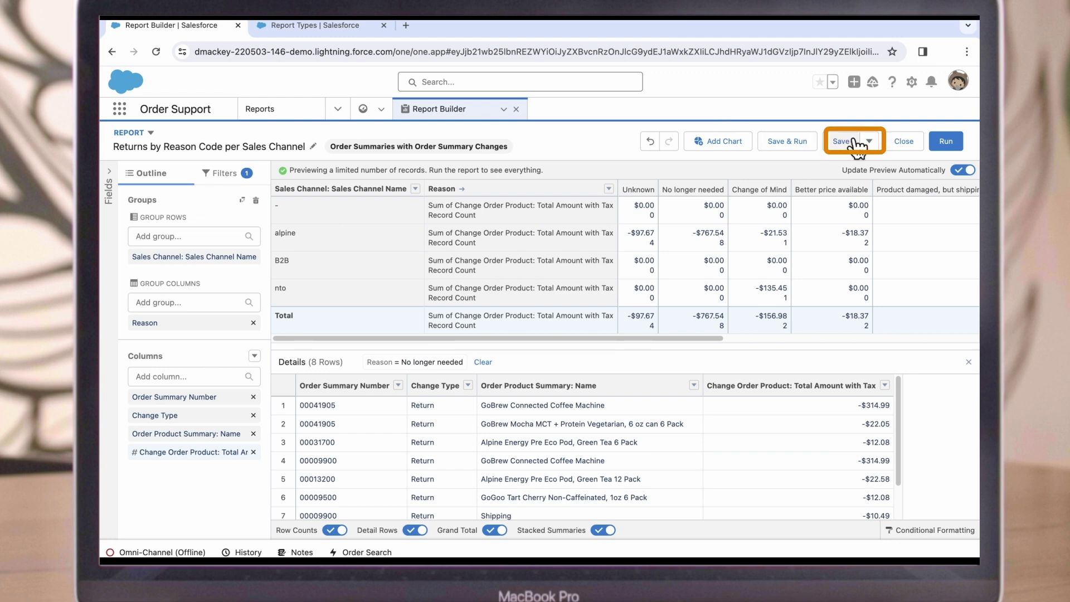
Save 'Returns by Reason Code per Sales Channel' to Private Reports and run it.
click(842, 141)
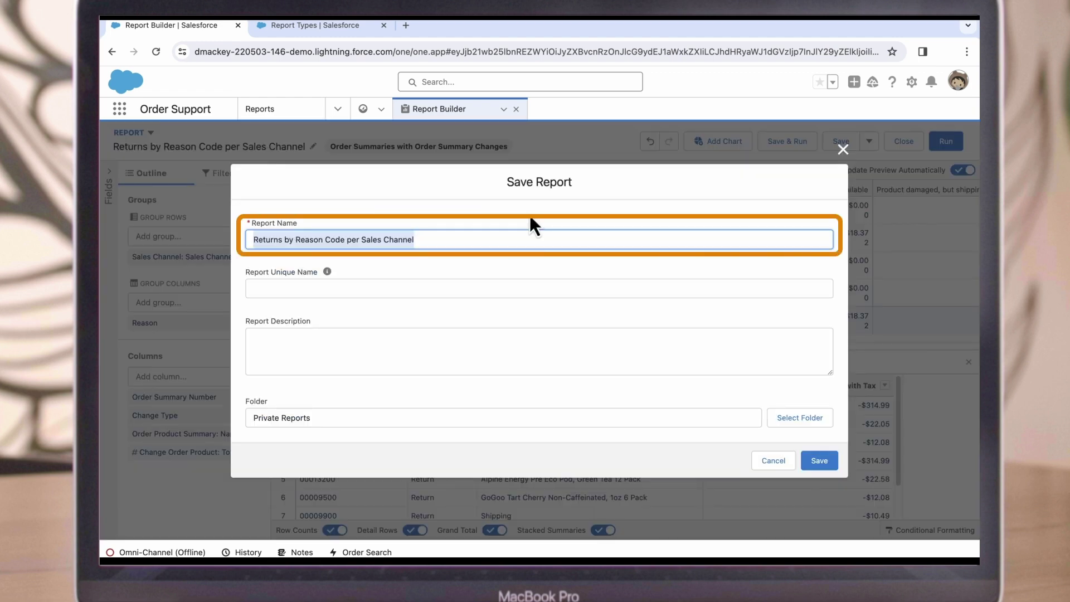
click(359, 415)
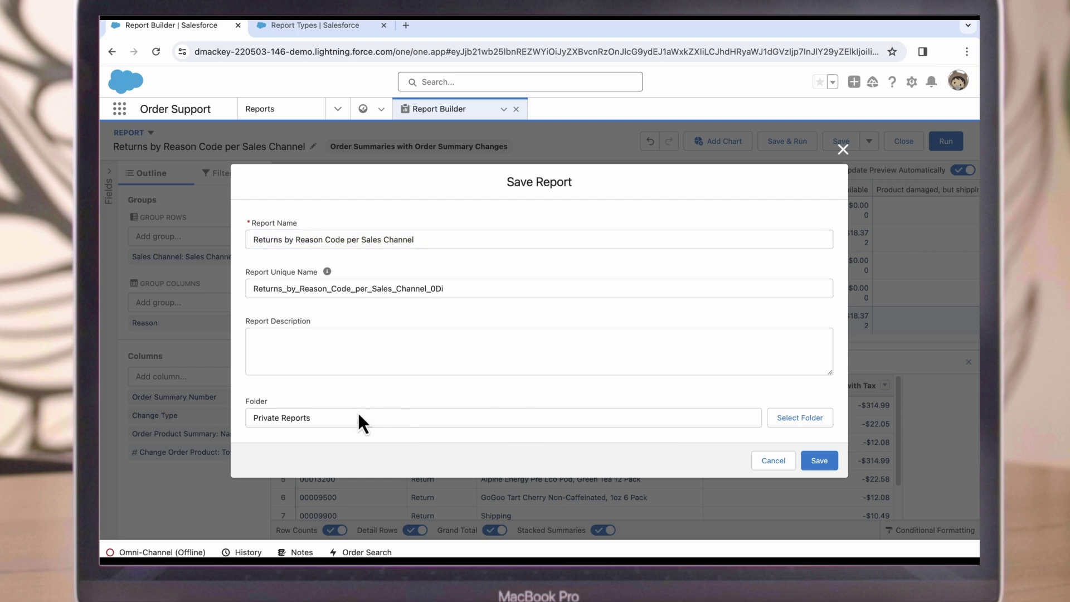
click(799, 424)
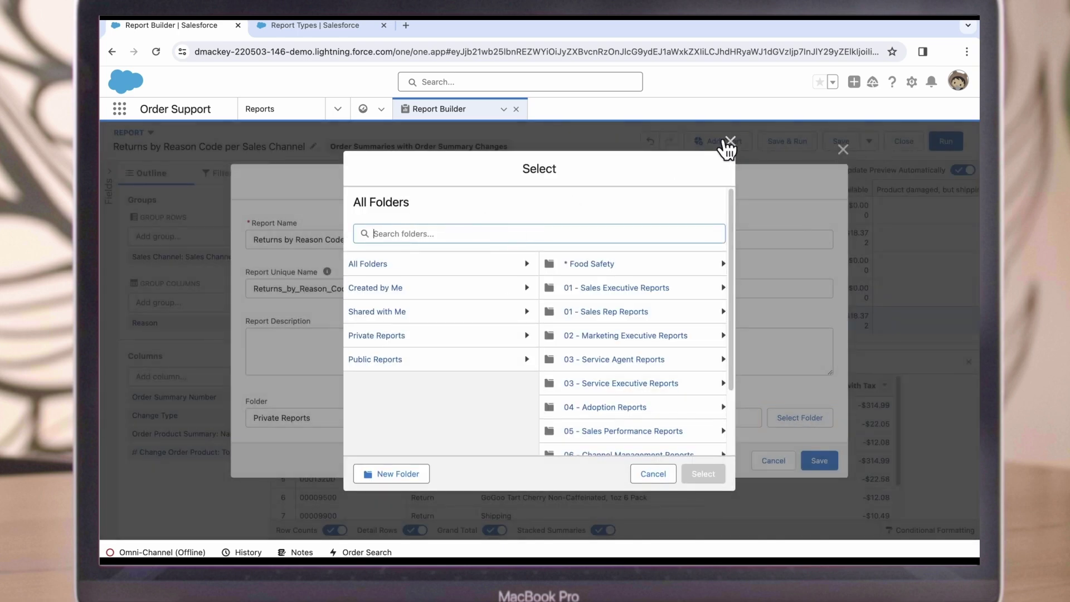
click(730, 141)
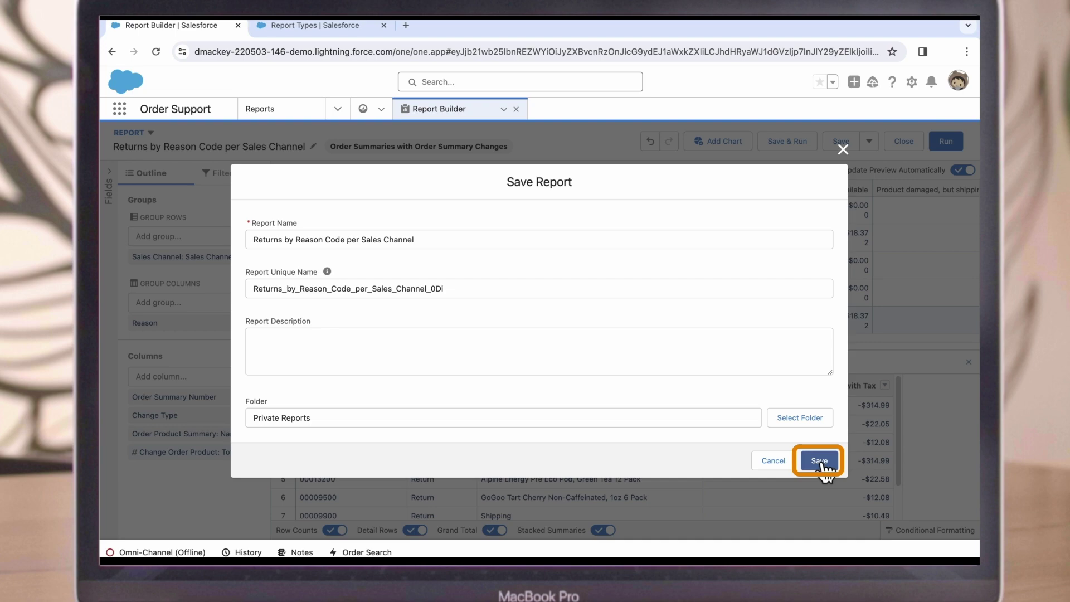
click(823, 464)
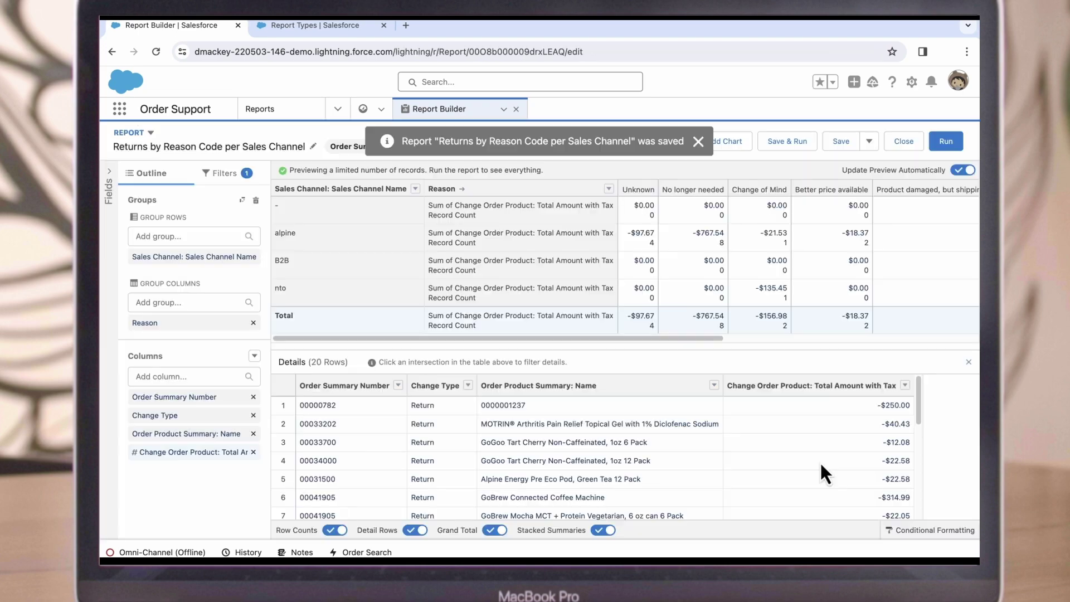
click(932, 146)
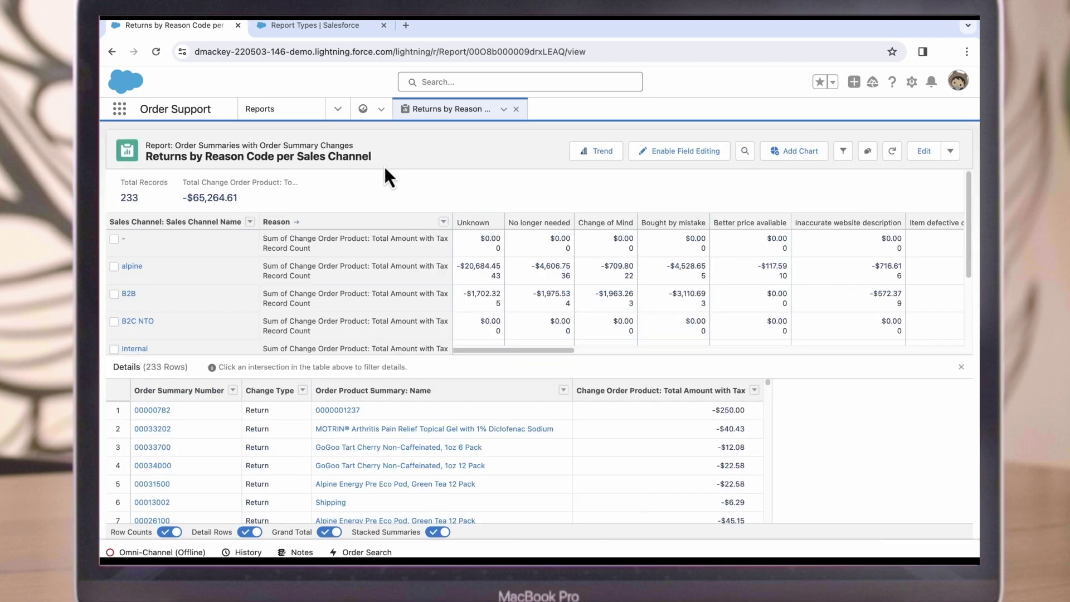